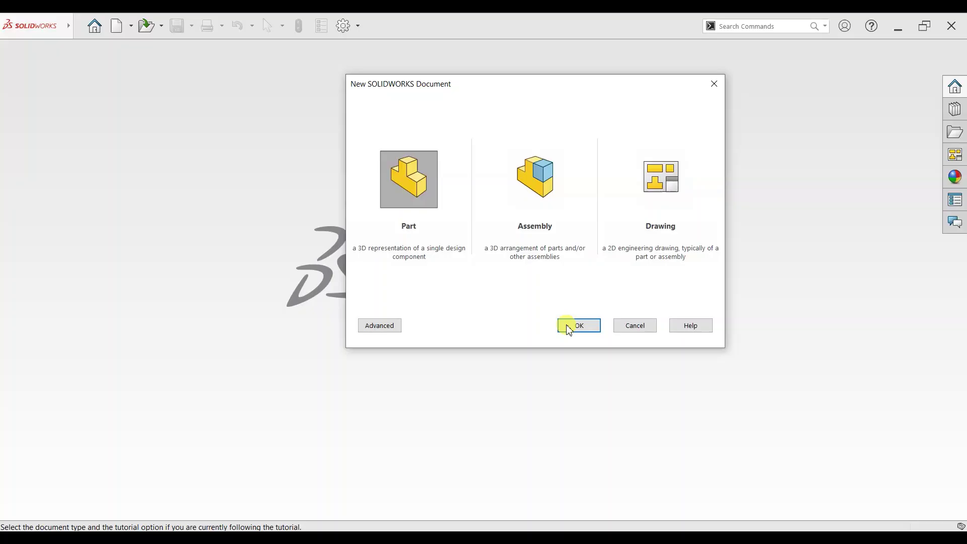
Create a new blank part document, Part32.
left_click(571, 326)
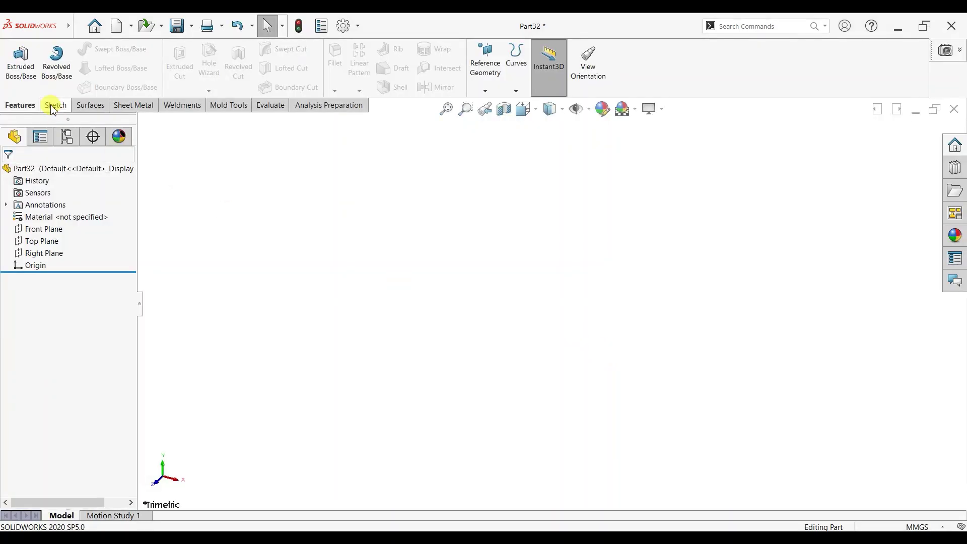
Start a Front Plane sketch and draw an L-shaped pair of lines from the origin.
left_click(53, 106)
left_click(426, 191)
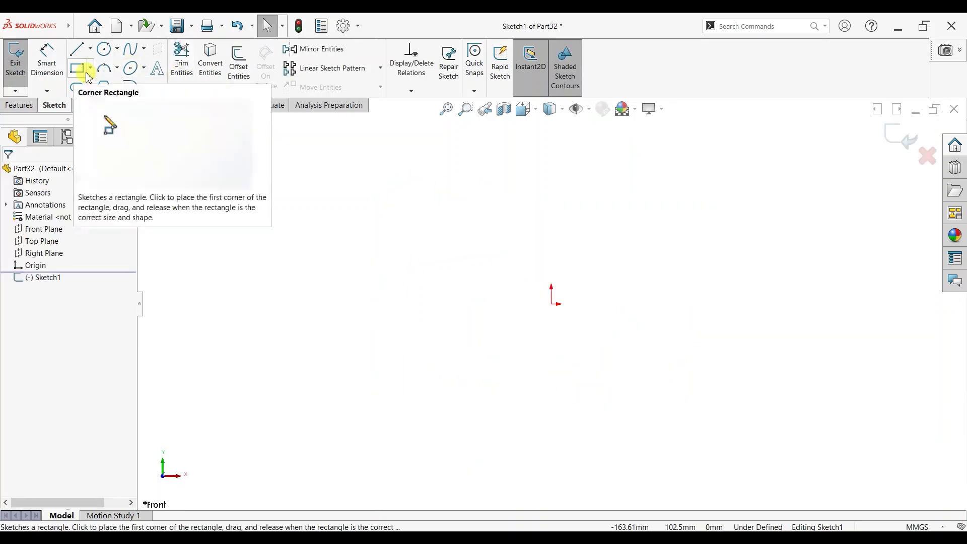
key("l")
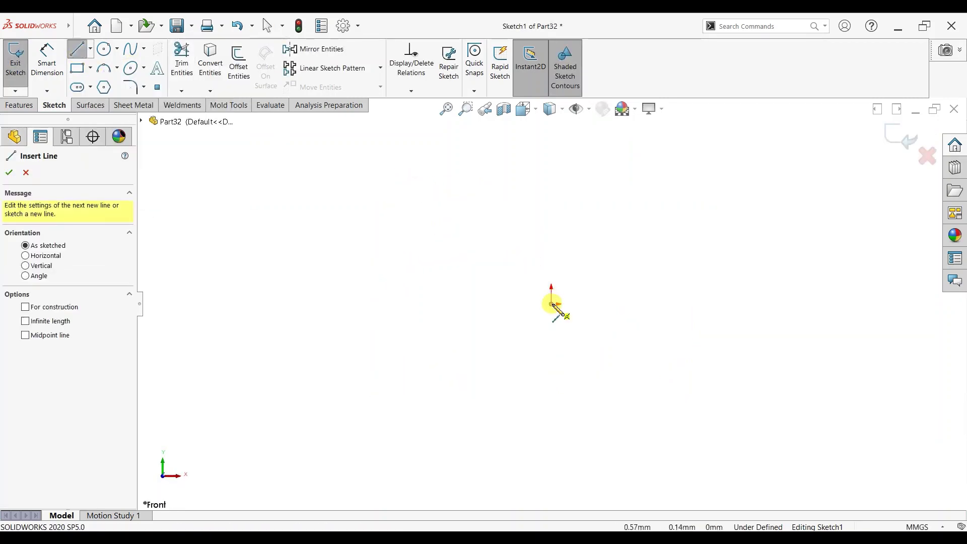
left_click(552, 194)
left_click(644, 194)
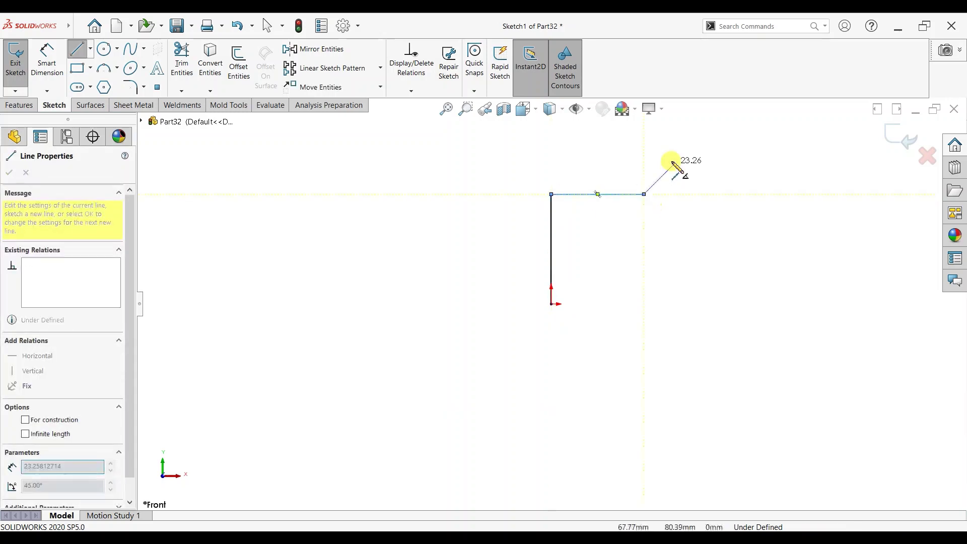
right_click(678, 164)
left_click(756, 225)
key("Escape")
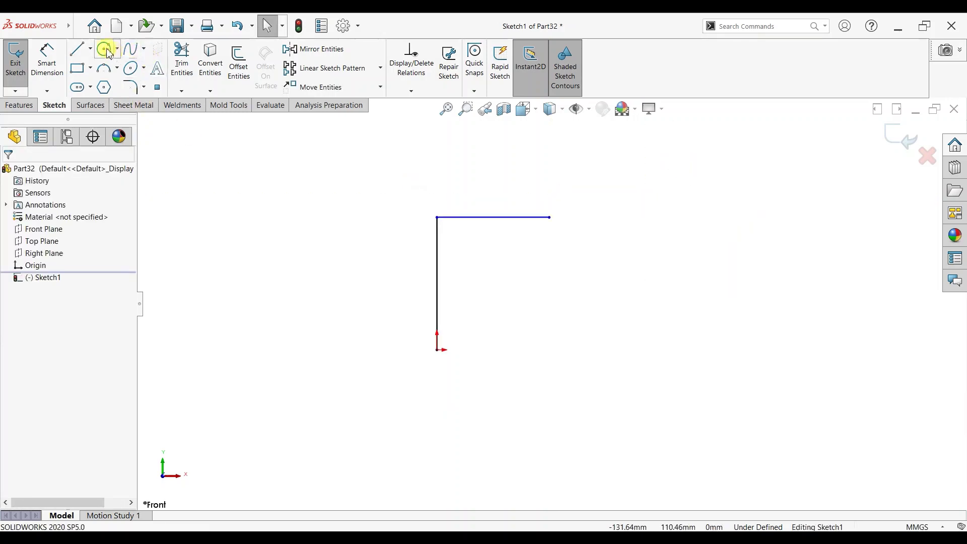
Add a horizontal centerline ending at the origin.
left_click(89, 49)
key("l")
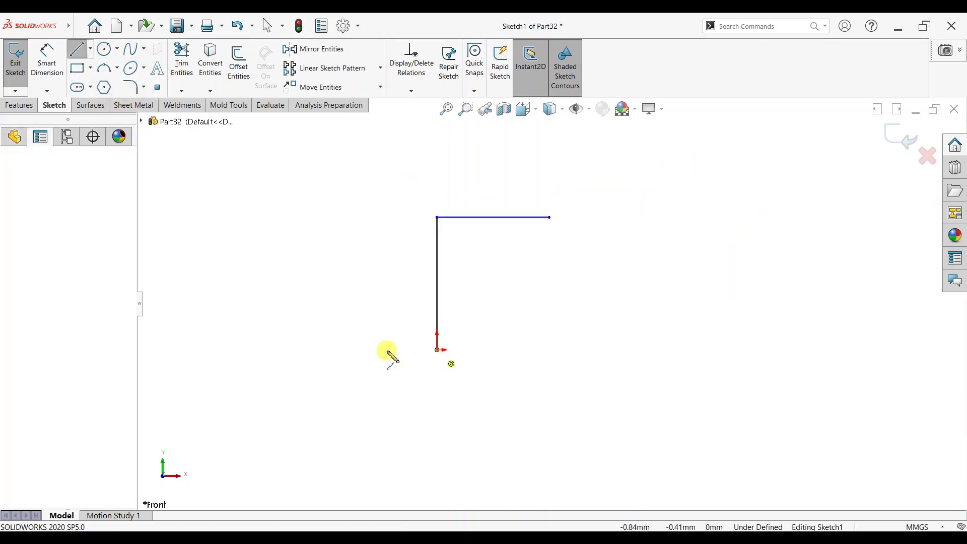
left_click(351, 350)
left_click(437, 350)
key("Escape")
key("Escape")
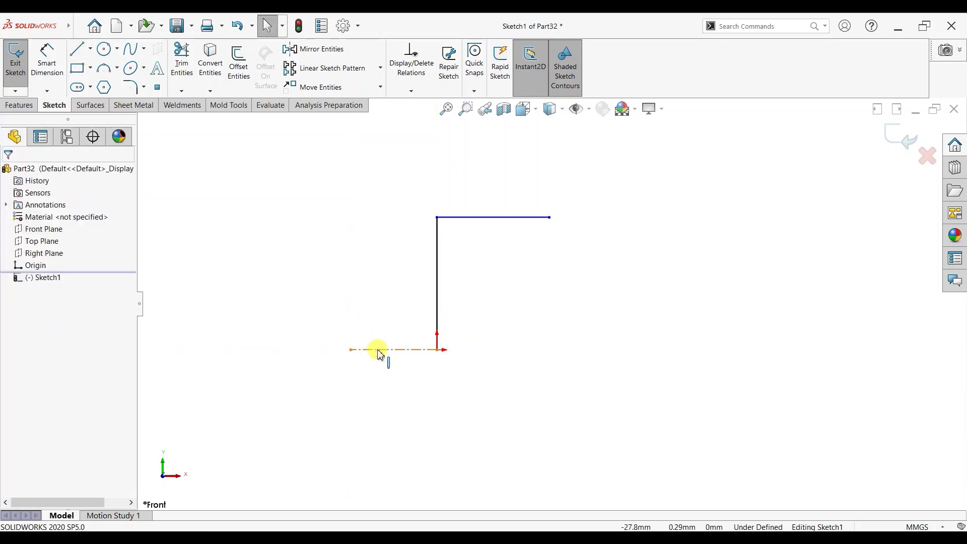
left_click(384, 323)
key("Escape")
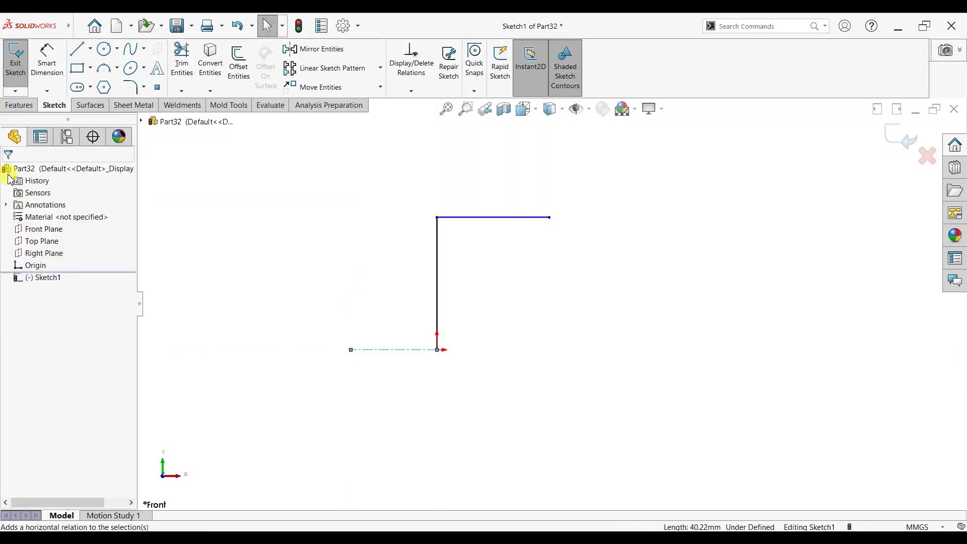
Mirror the L-shaped lines about the centerline to form the C outline.
left_click(315, 49)
left_click_drag(424, 284, 526, 170)
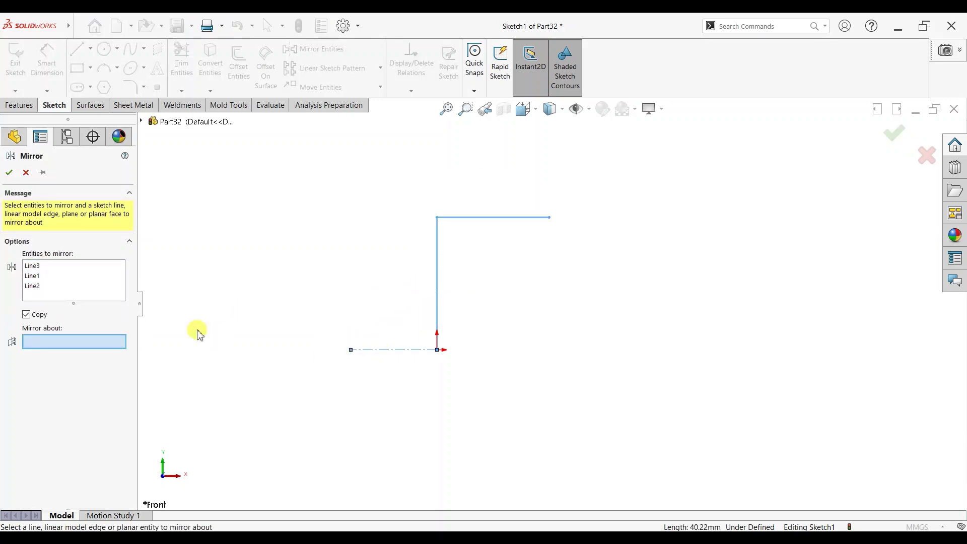
left_click(372, 353)
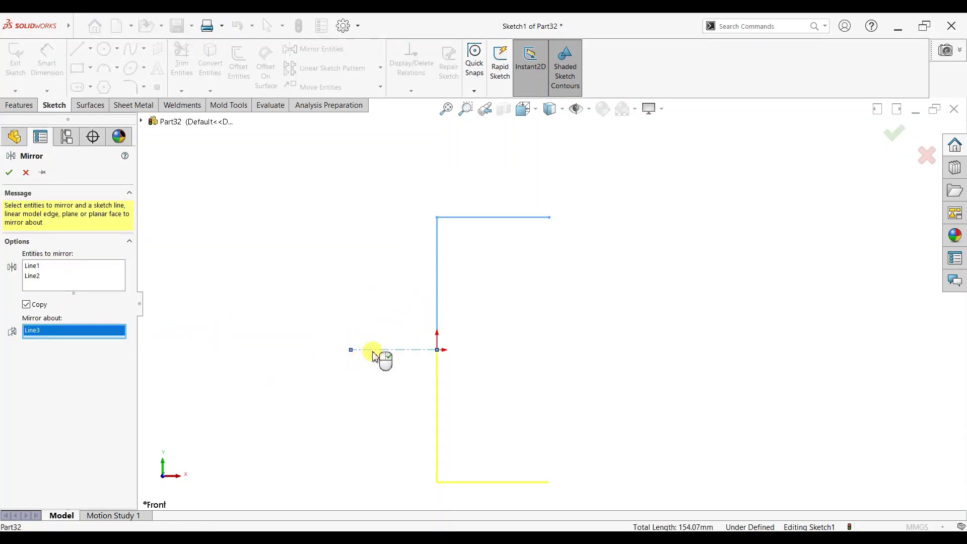
left_click(9, 173)
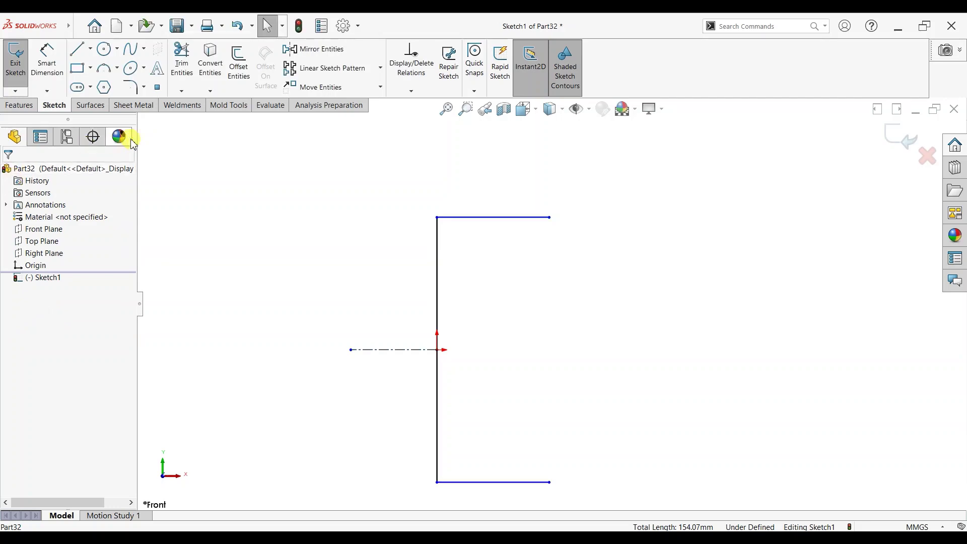
Dimension the top flange line to 60 mm and the flange-to-flange height to 150 mm.
left_click(47, 58)
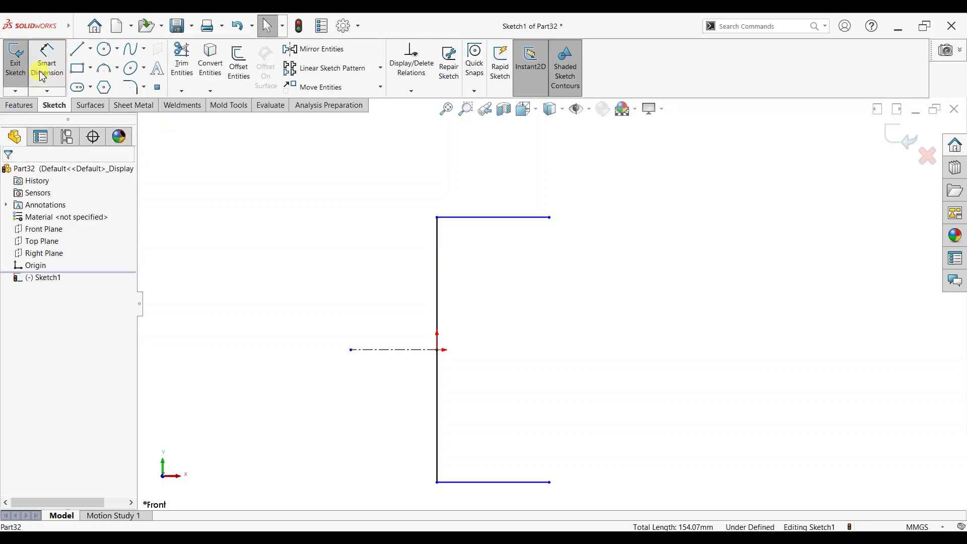
left_click(493, 218)
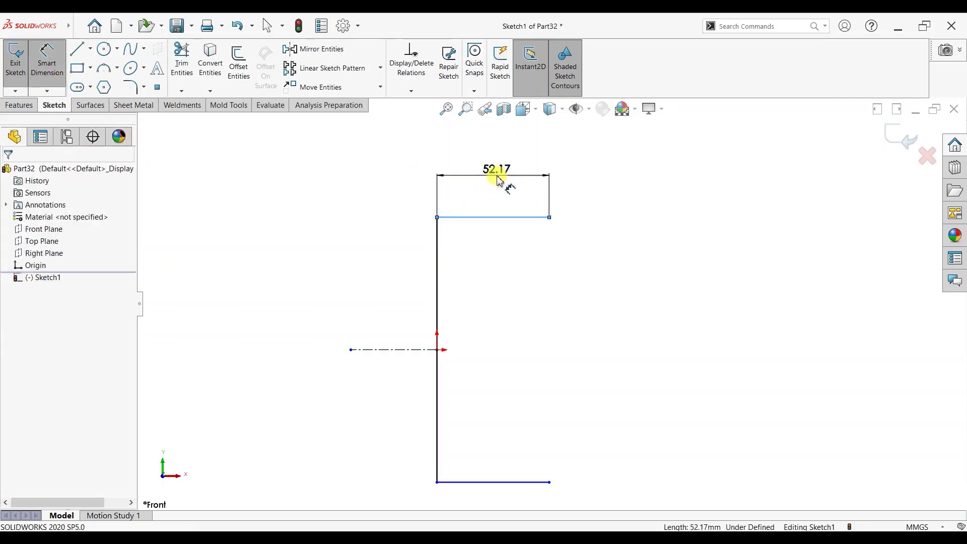
left_click(498, 180)
type("60")
key("Return")
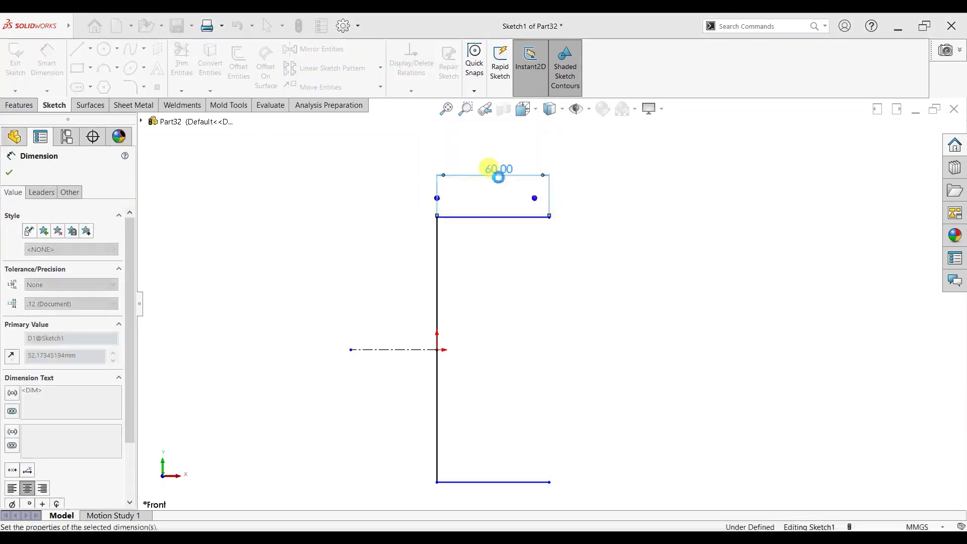
left_click(437, 299)
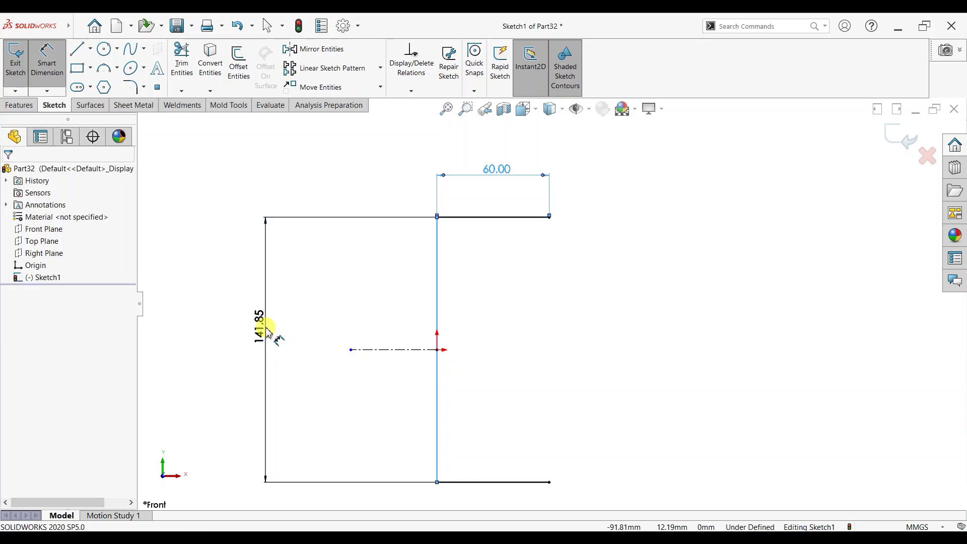
left_click(268, 330)
type("150")
key("Return")
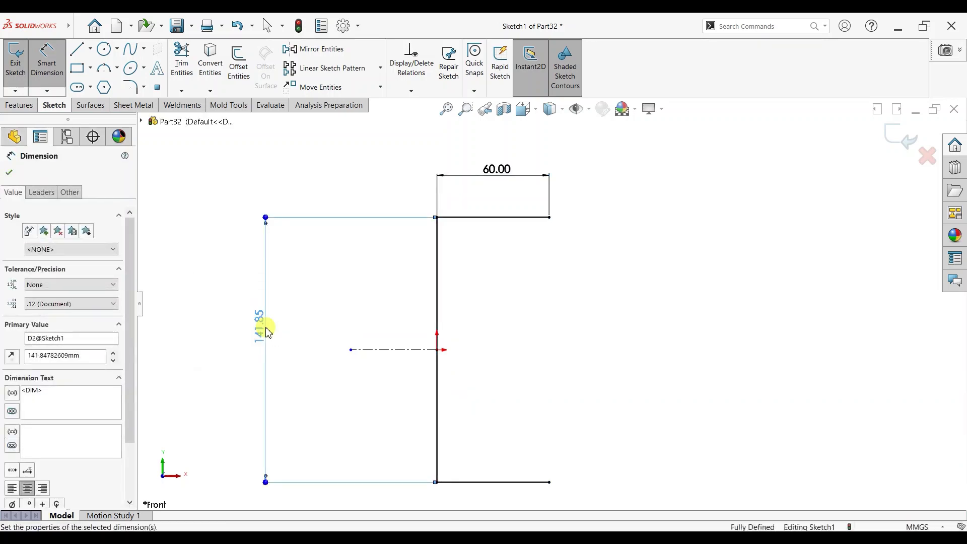
left_click(10, 174)
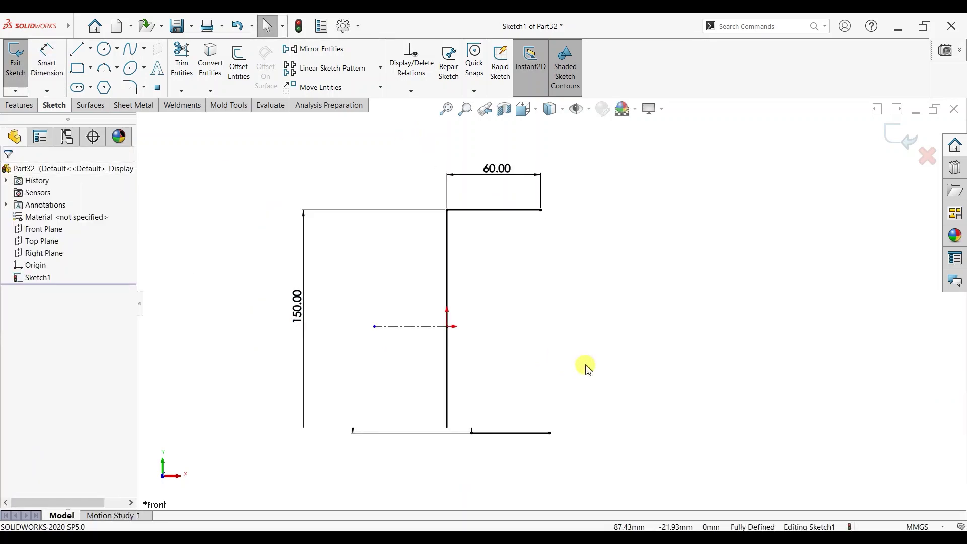
Offset the three C lines 10 mm bi-directionally with capped ends.
left_click(251, 76)
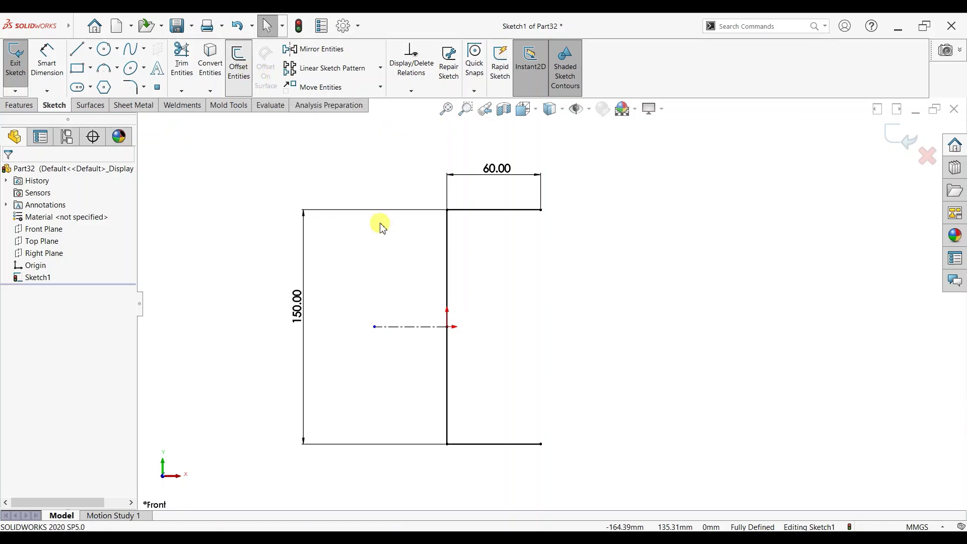
left_click(459, 210)
left_click(448, 244)
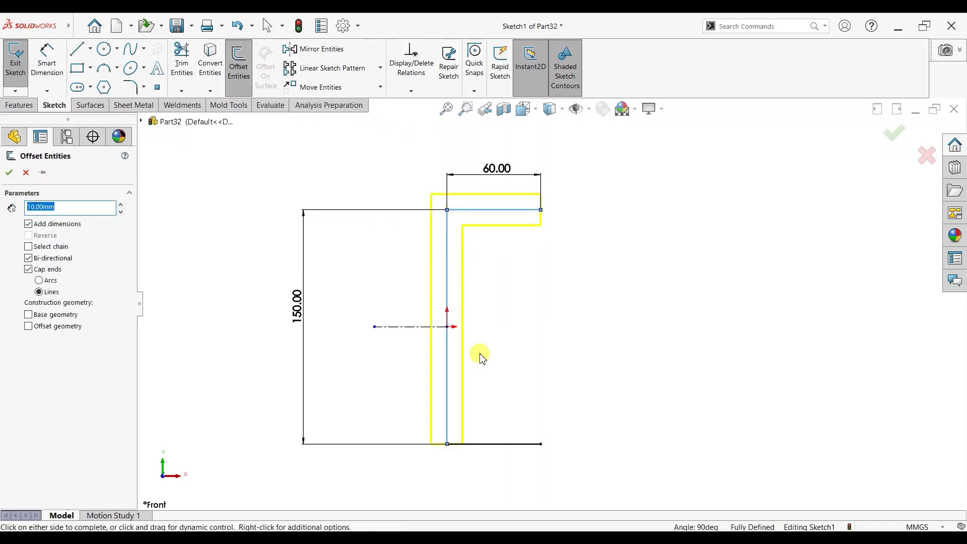
left_click(496, 446)
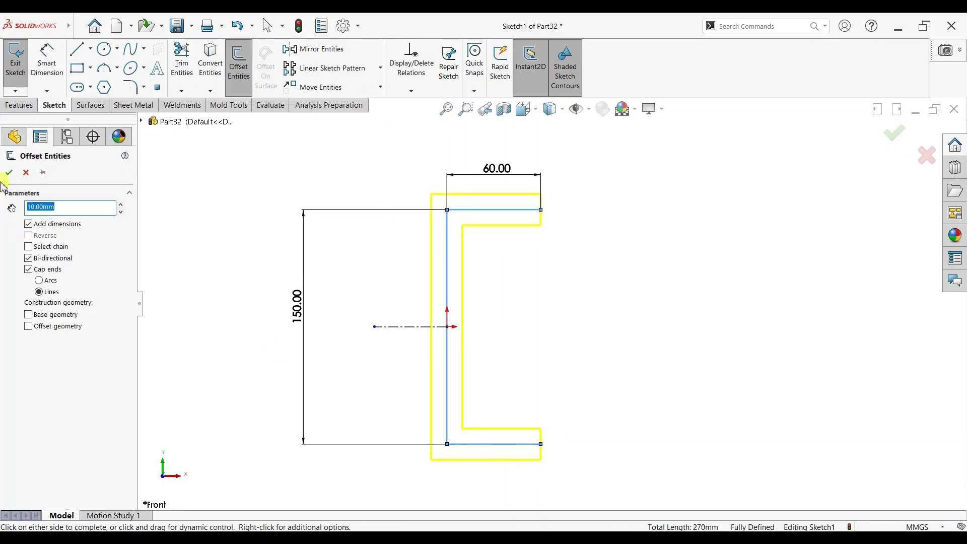
left_click(9, 174)
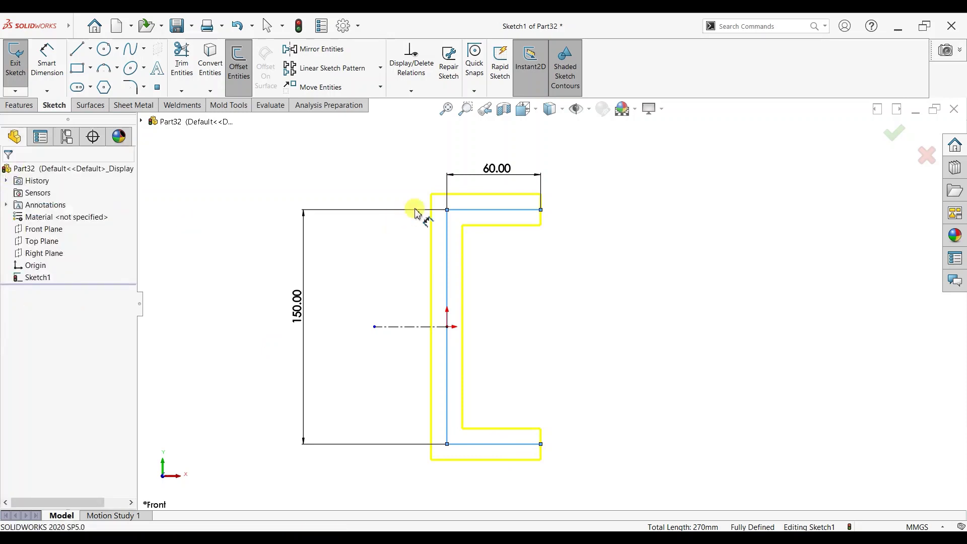
Convert the original C lines to construction geometry.
left_click(448, 241)
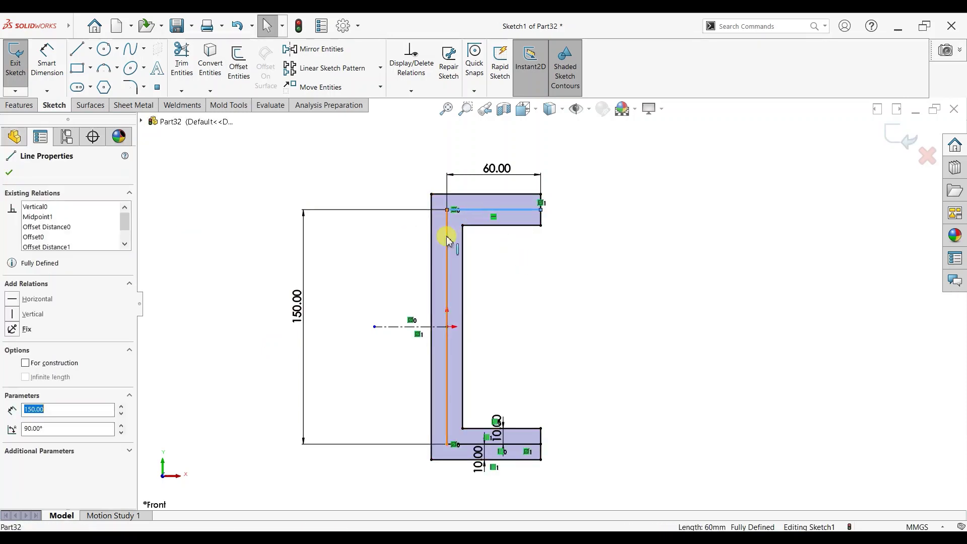
left_click(461, 445, "ctrl")
left_click(464, 446)
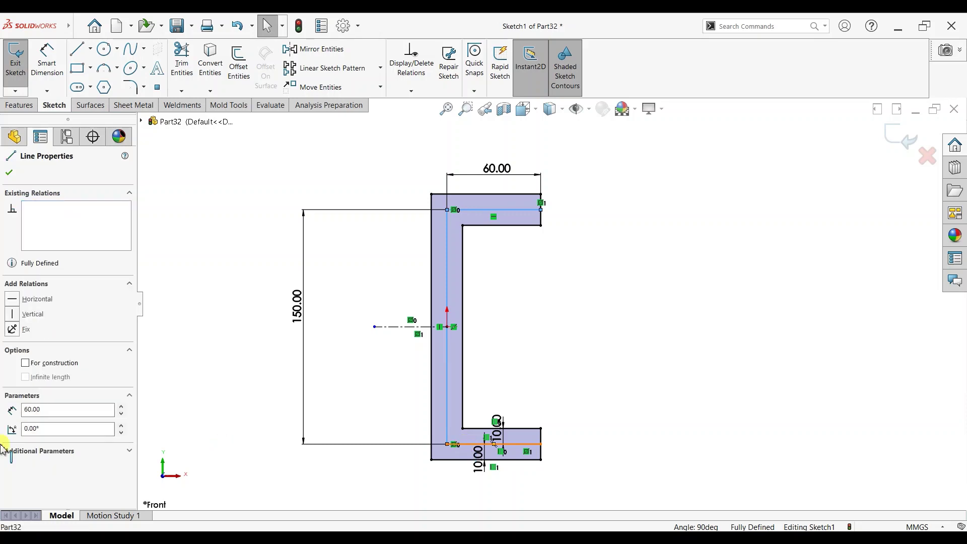
left_click(25, 467)
key("Escape")
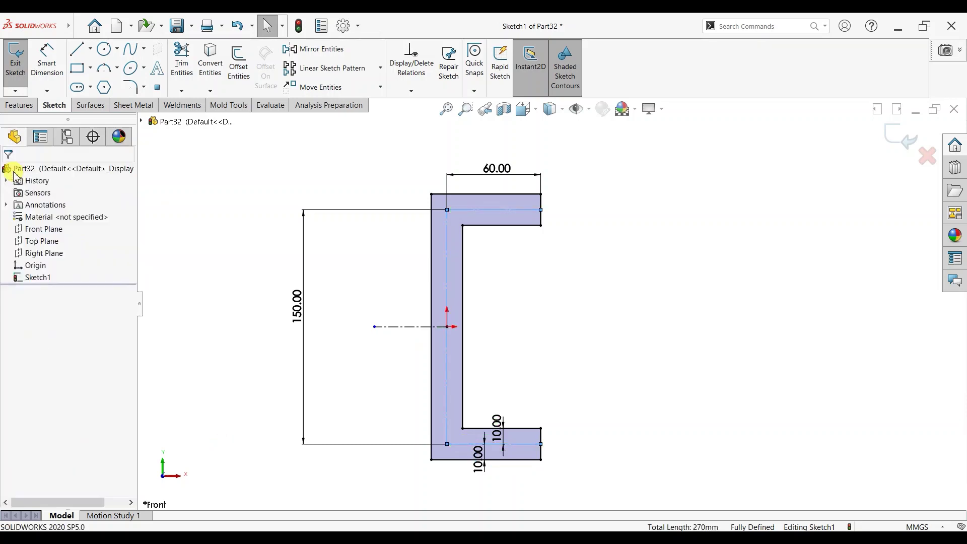
scroll(544, 315, "up", 2)
Extrude the channel profile Mid Plane with depth 100+100, giving 200 mm.
left_click(18, 105)
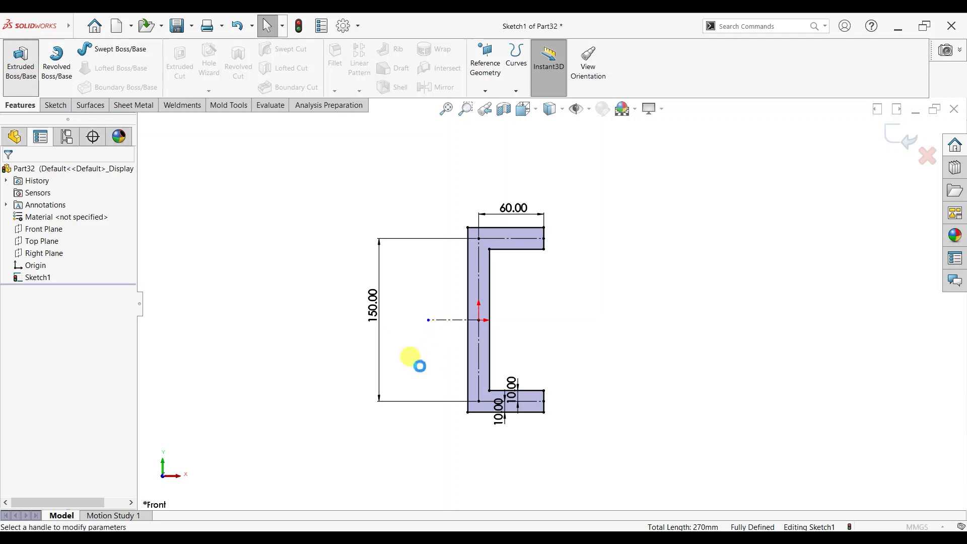
left_click(75, 244)
left_click(73, 303)
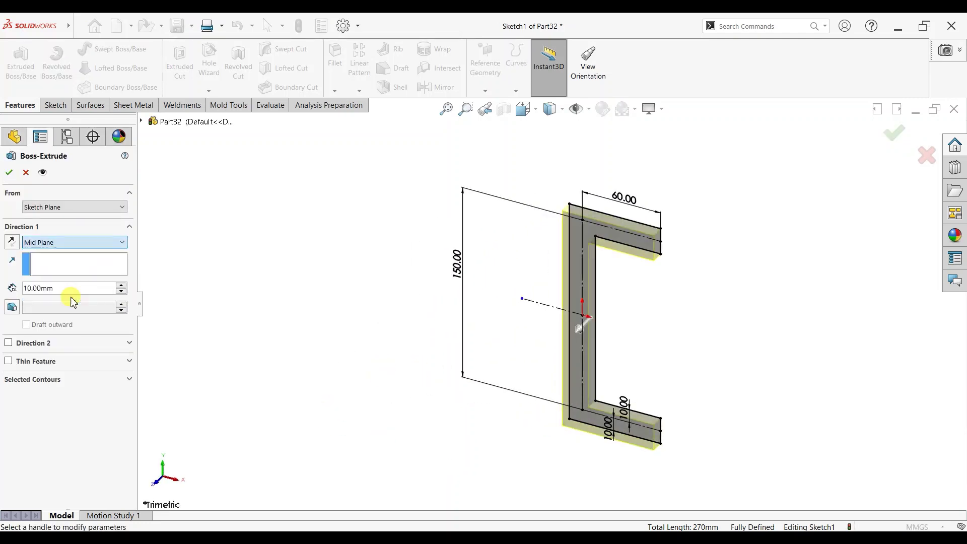
double_click(66, 288)
type("10")
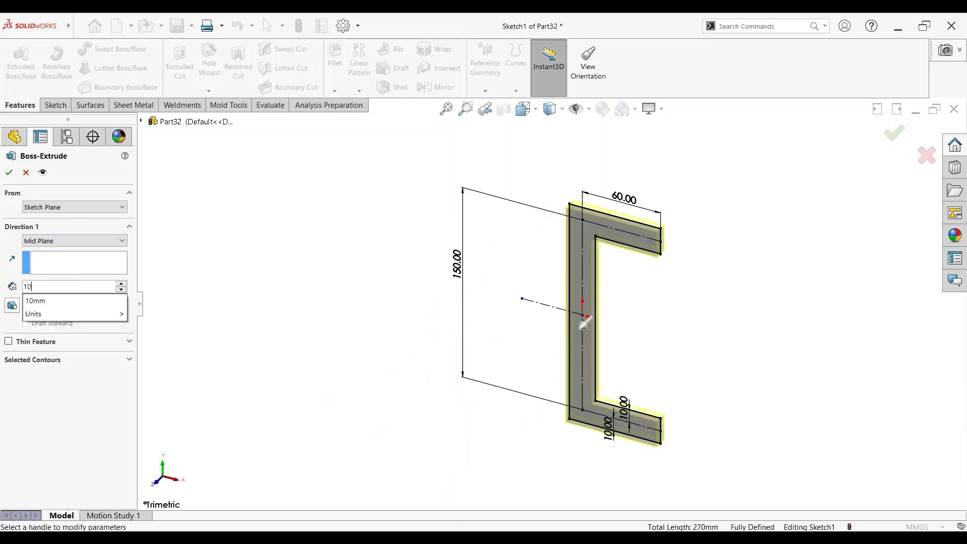
type("0")
key("Return")
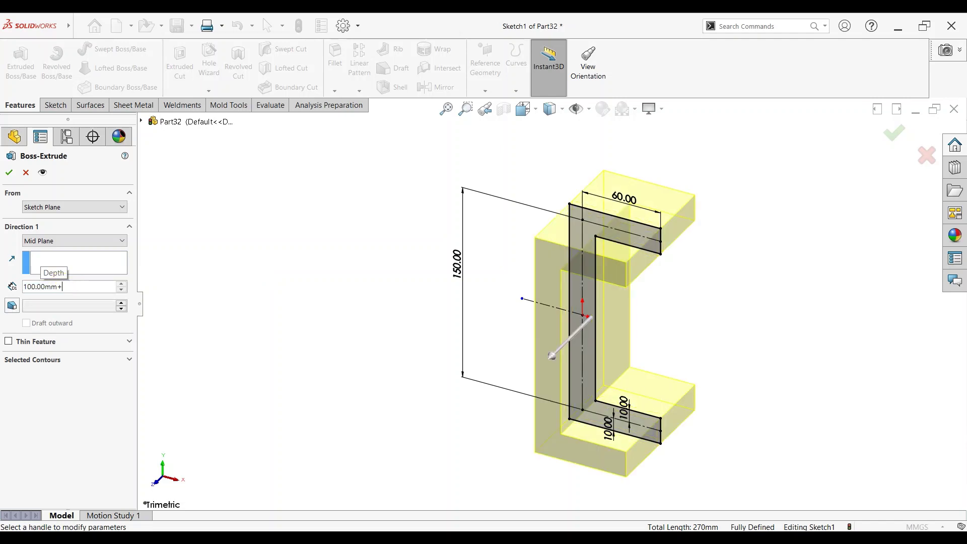
left_click(67, 286)
type("100")
key("Return")
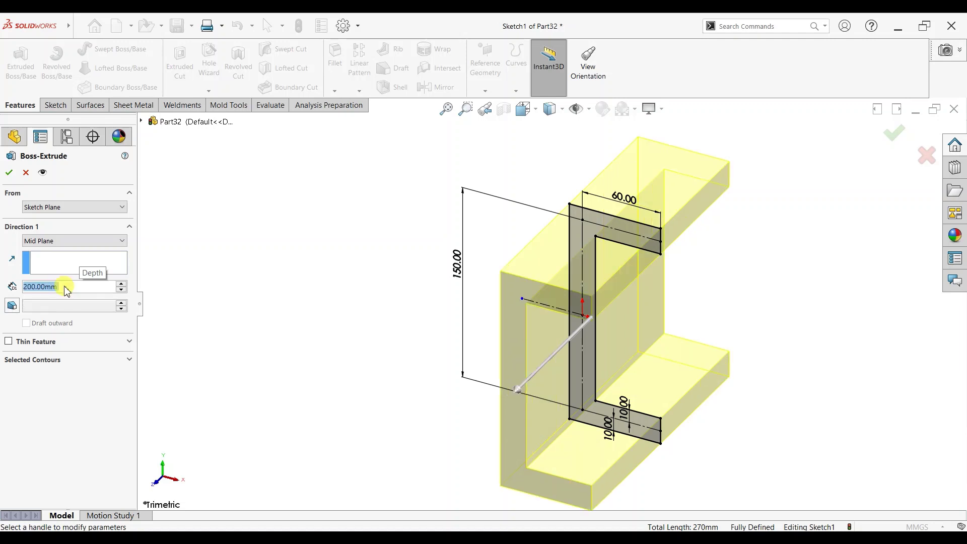
right_click(802, 256)
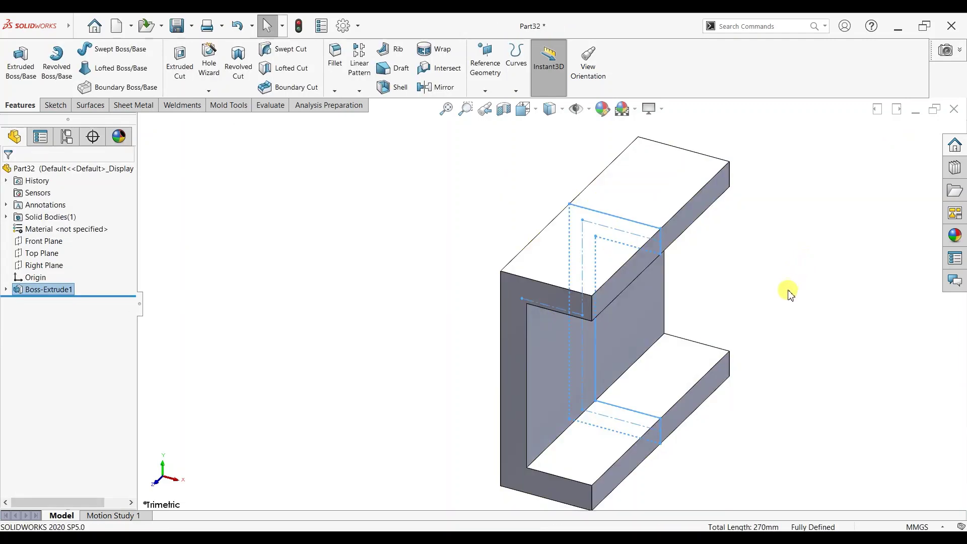
On a Top Plane sketch, draw a leftward centerline from the origin ending at two concentric circles.
left_click(44, 257)
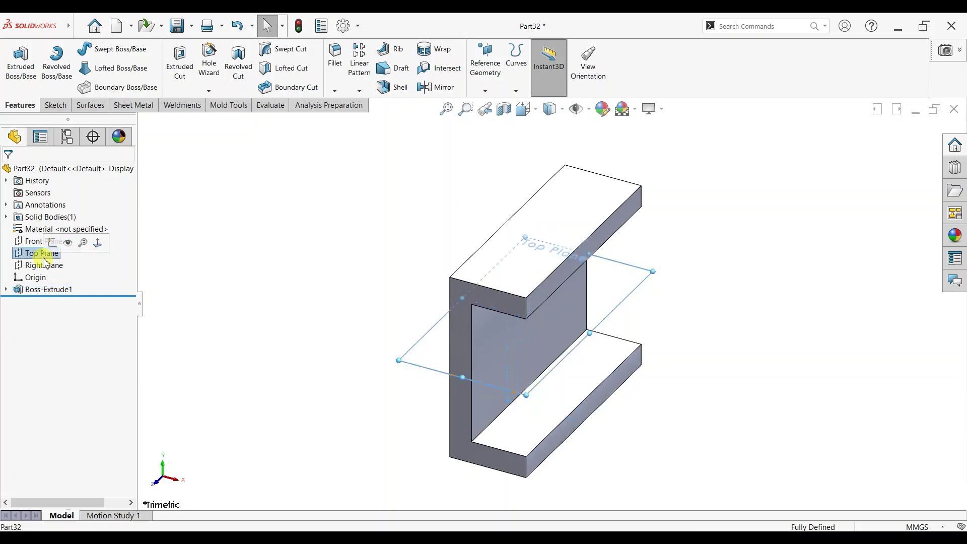
left_click(349, 247)
key("ctrl+8")
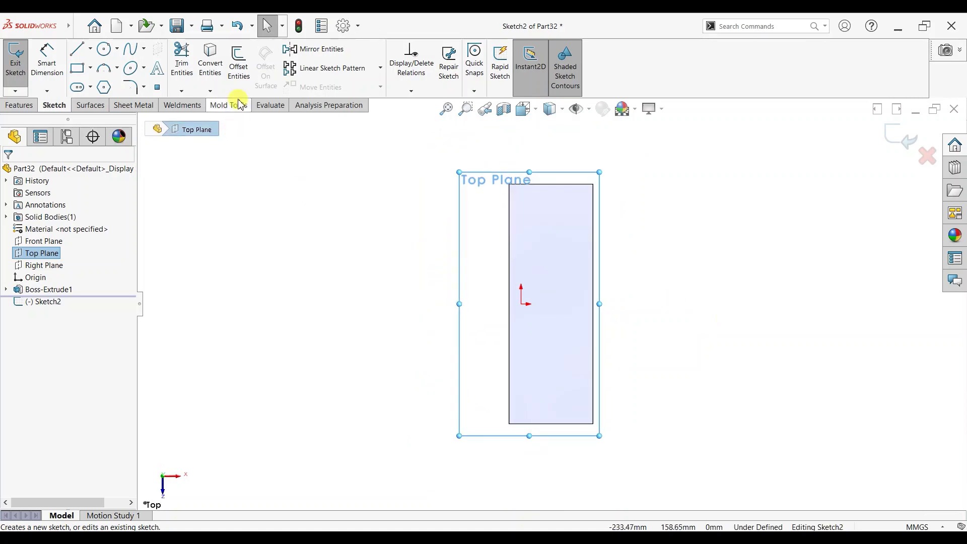
left_click(88, 56)
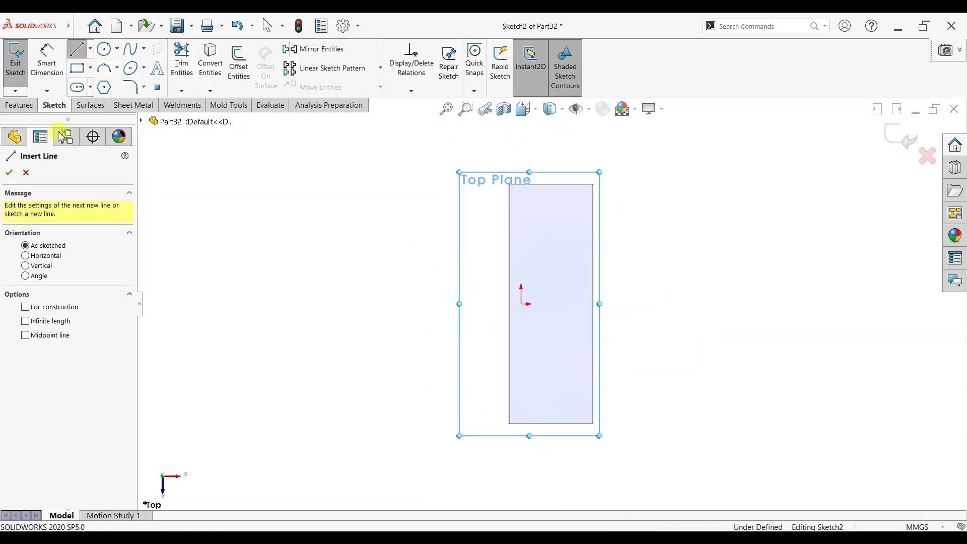
left_click(90, 49)
left_click(96, 79)
left_click(509, 303)
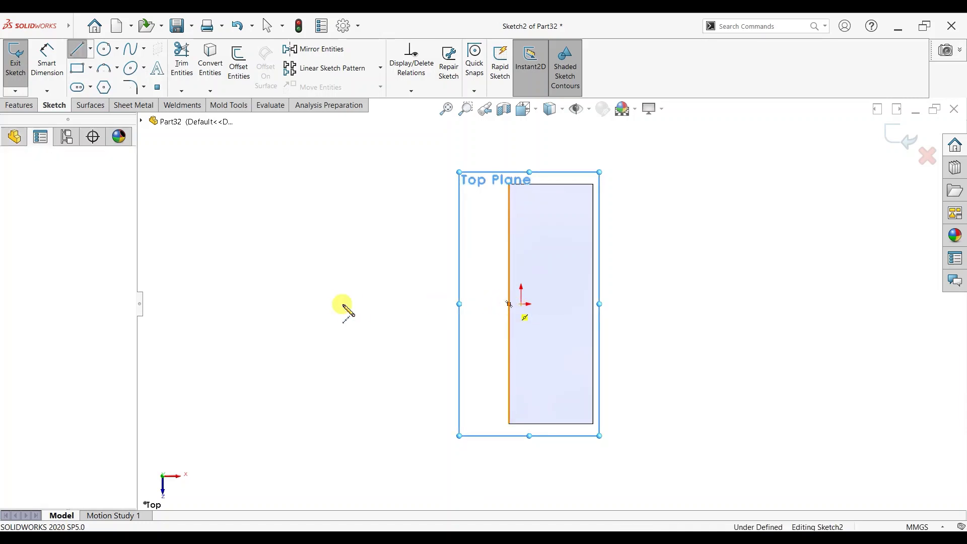
left_click(301, 304)
key("Escape")
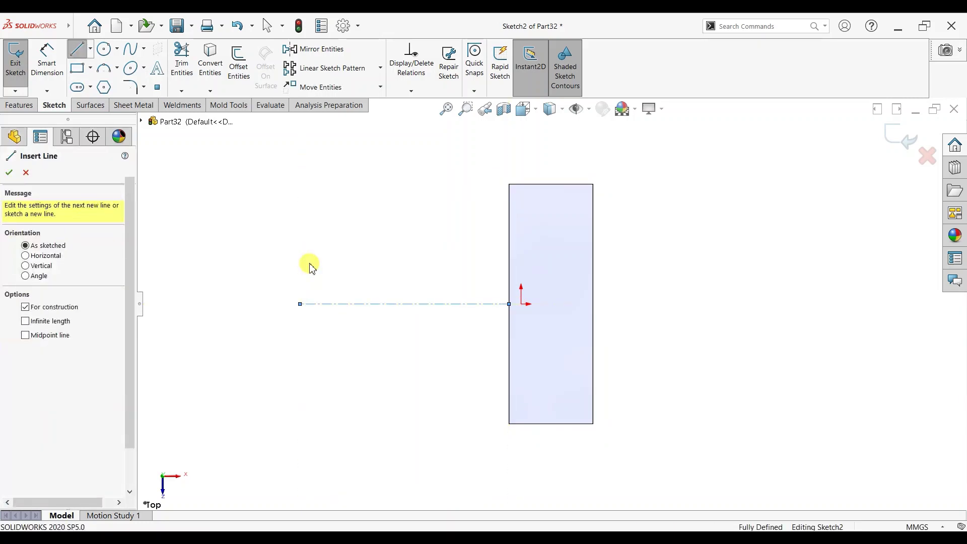
key("Escape")
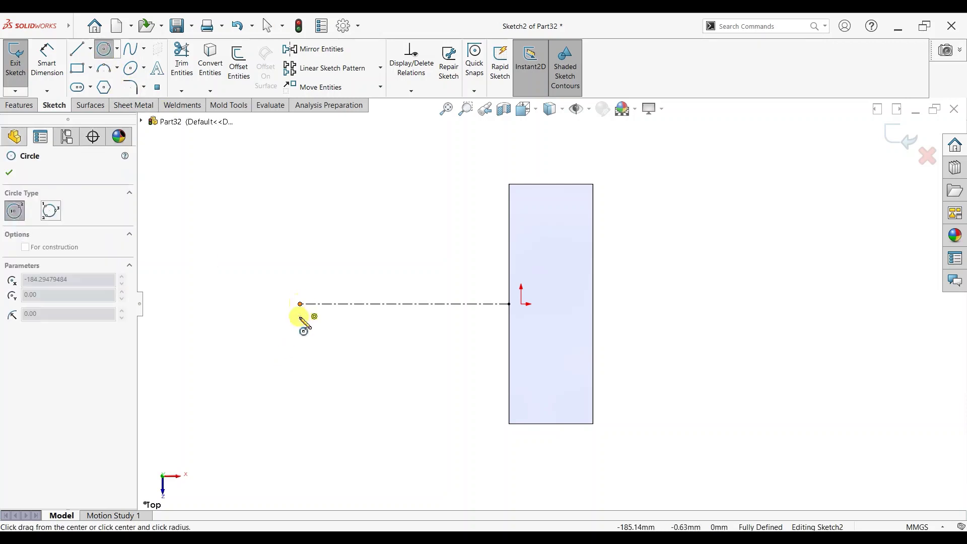
left_click_drag(300, 304, 327, 350)
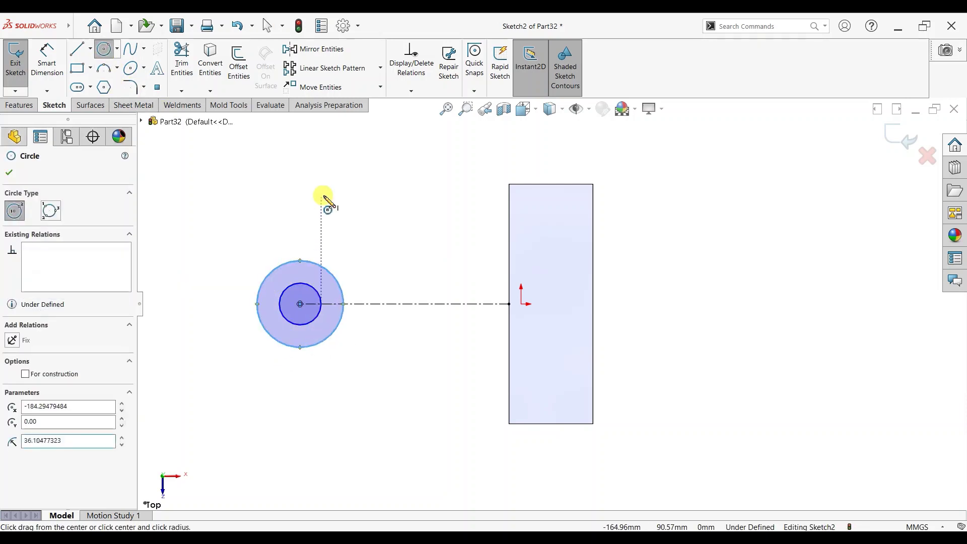
key("Escape")
Draw an arm line from the outer circle to the base's upper corner, mirrored about the centerline.
key("l")
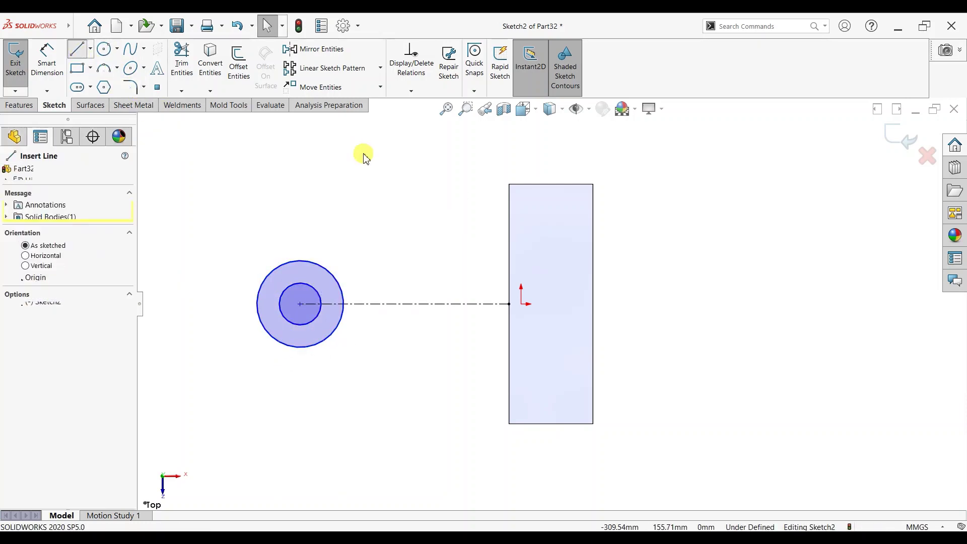
left_click(336, 279)
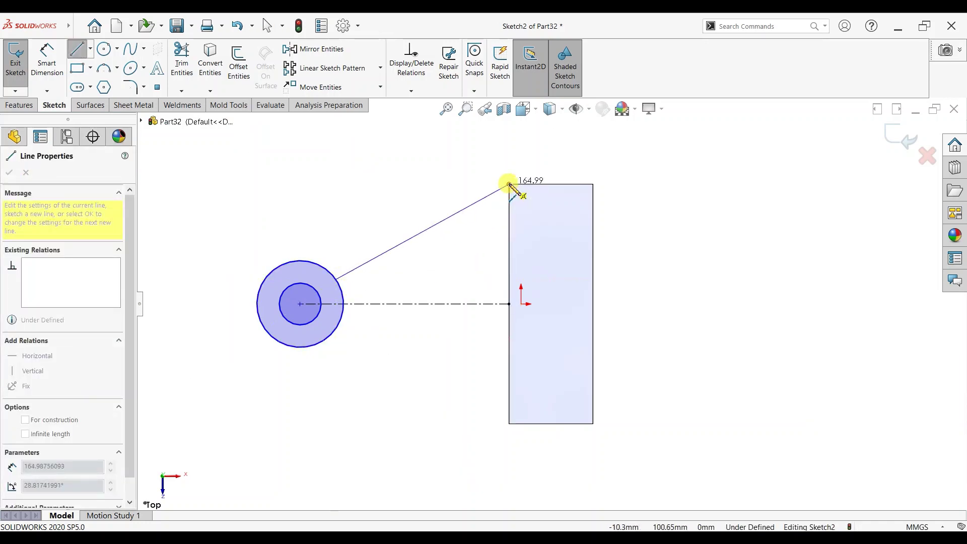
left_click(509, 185)
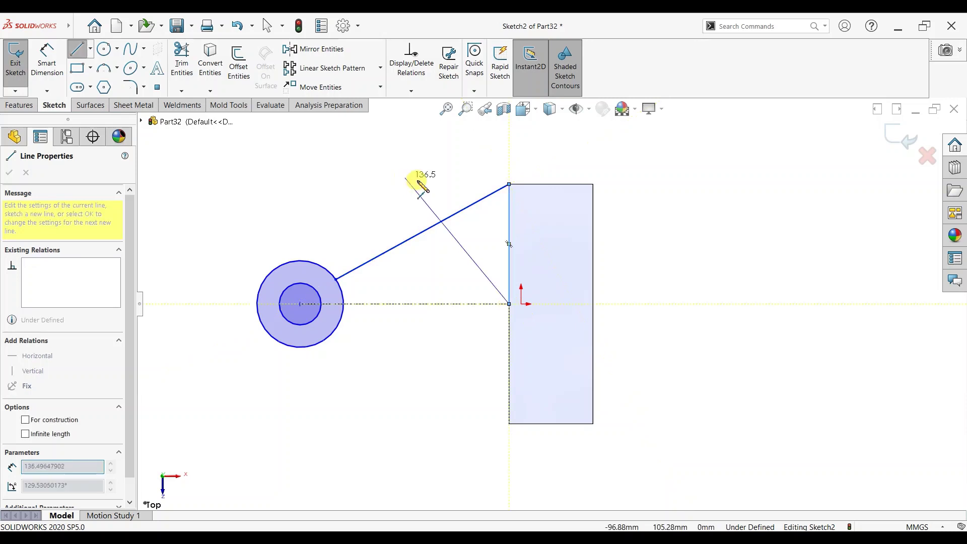
key("Escape")
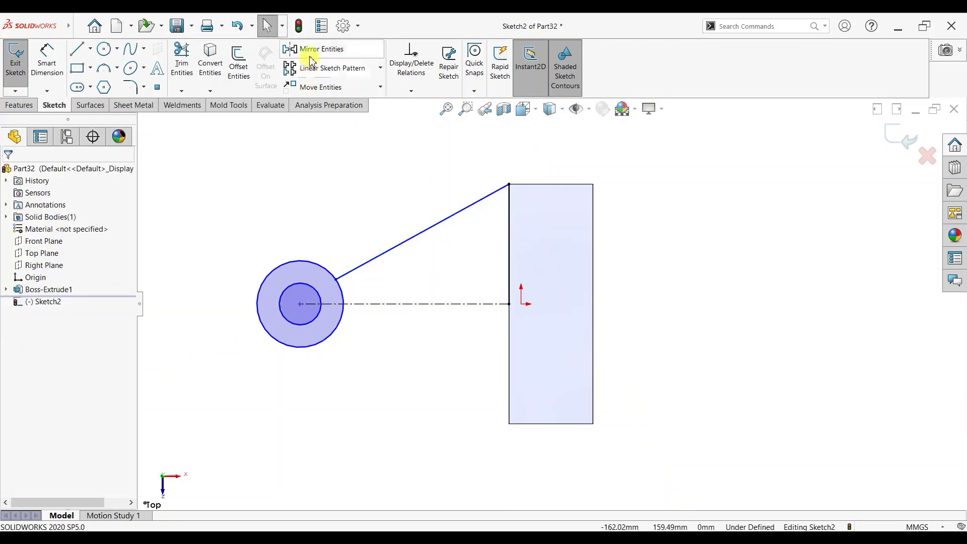
left_click(314, 49)
left_click(464, 208)
left_click(512, 225)
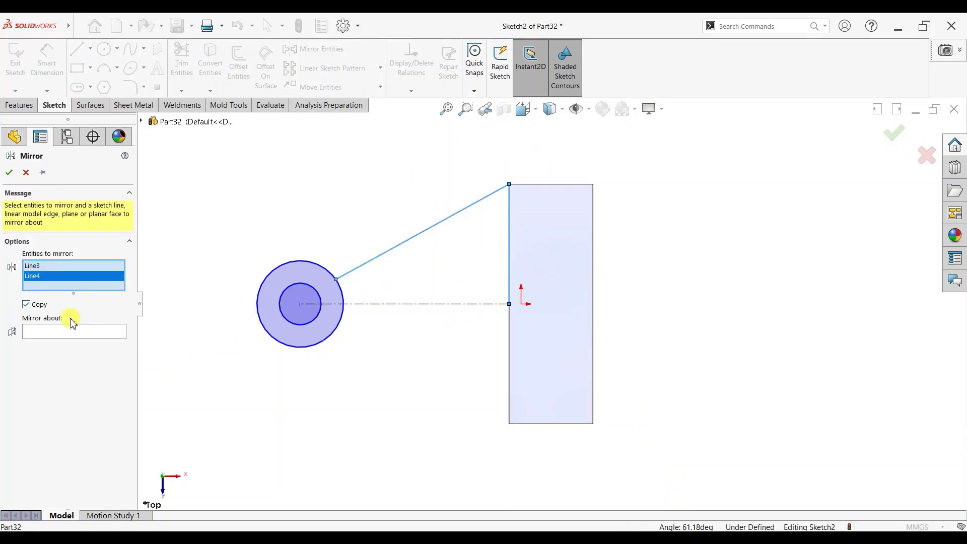
left_click(71, 328)
left_click(393, 304)
left_click(17, 173)
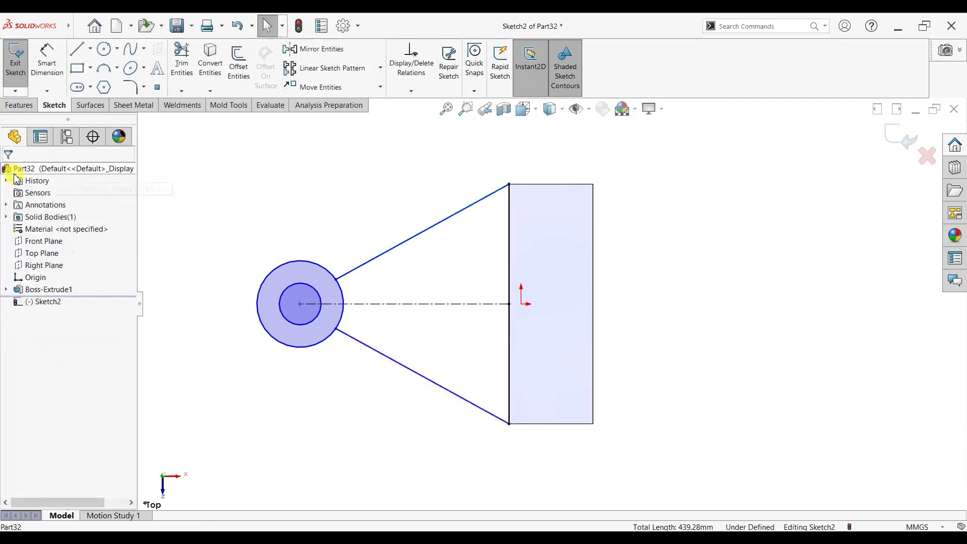
Dimension the circle centre 180 mm from the origin and the circles Ø75 and Ø35.
left_click(301, 304)
left_click(509, 304)
left_click(425, 446)
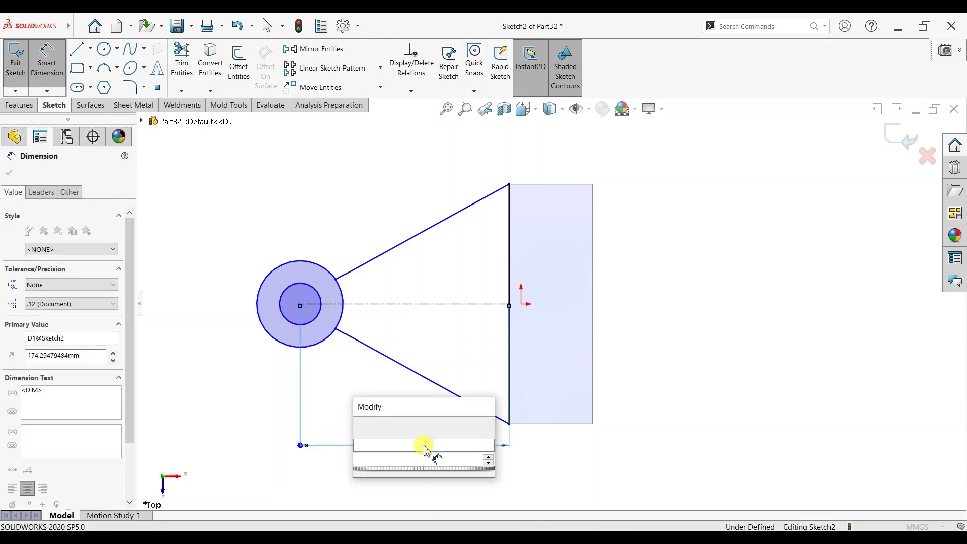
type("180")
key("Return")
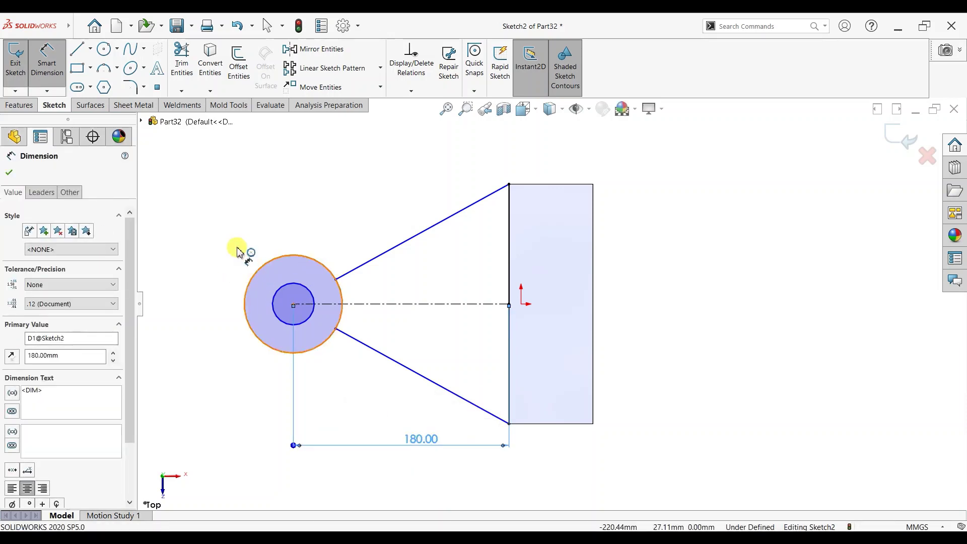
left_click(247, 267)
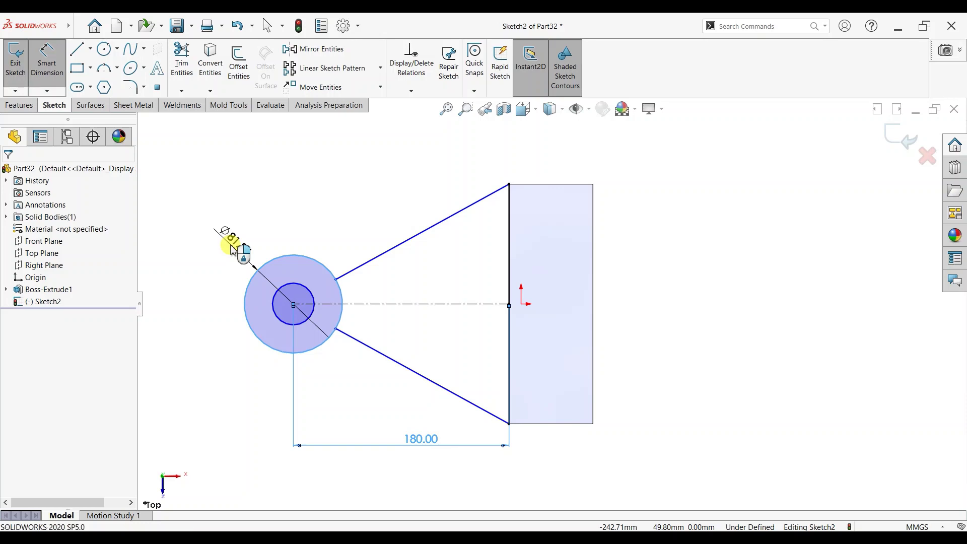
left_click(233, 251)
key("Return")
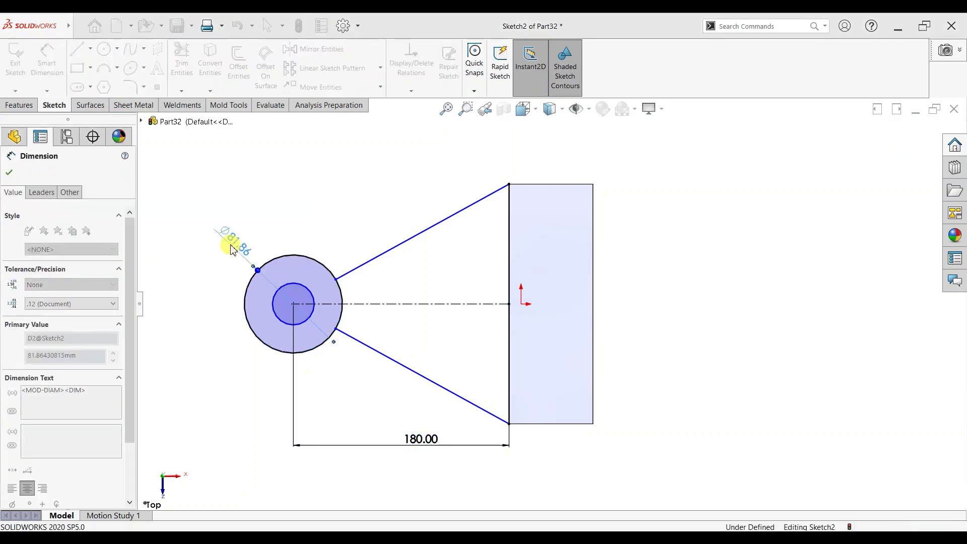
left_click(277, 319)
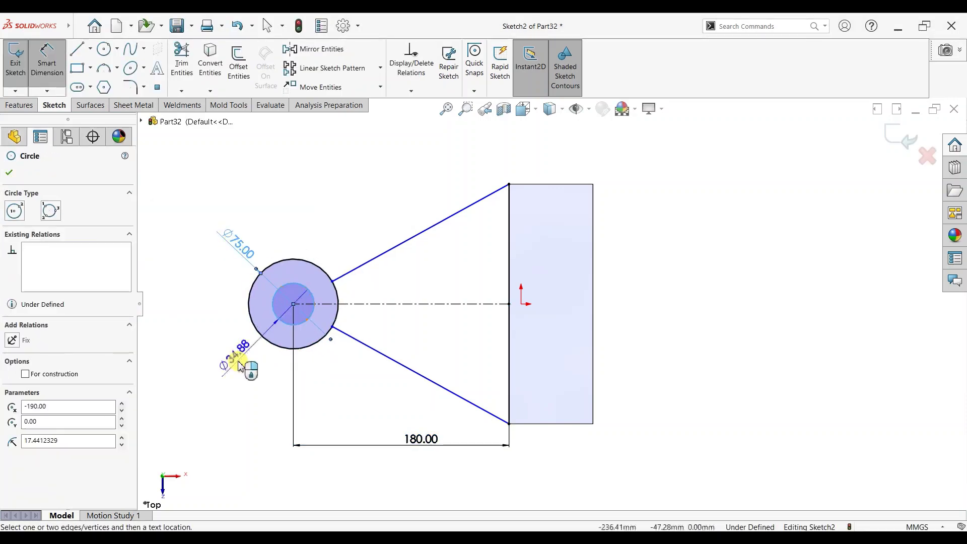
left_click(239, 366)
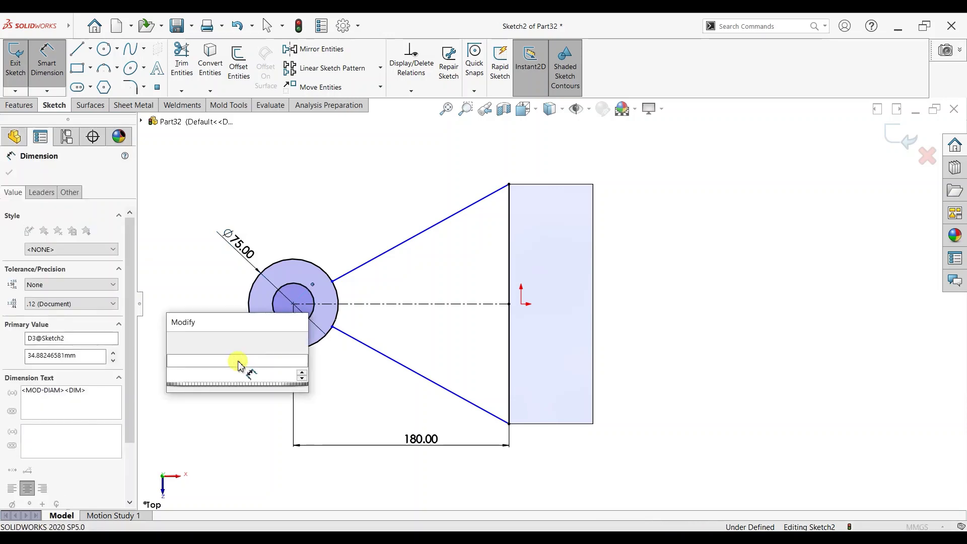
type("35")
key("Return")
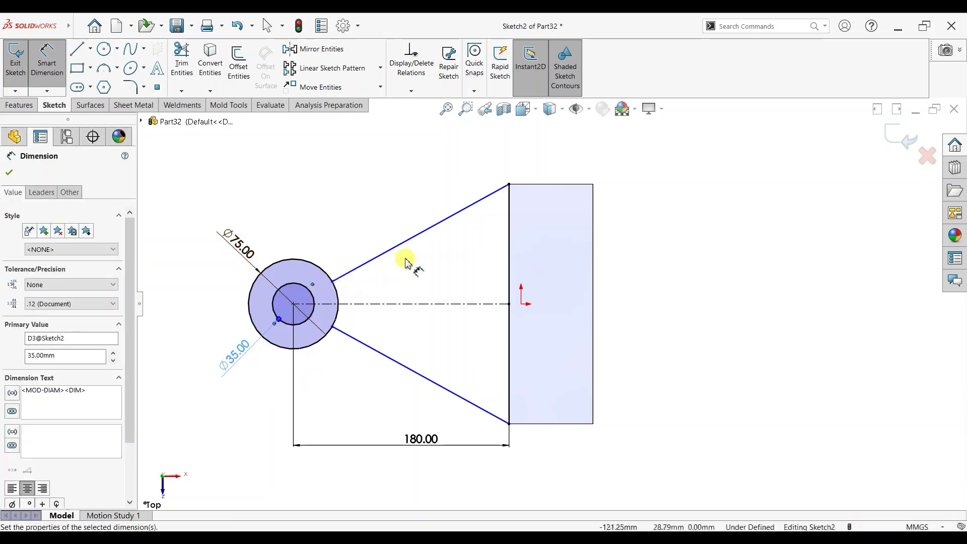
key("Escape")
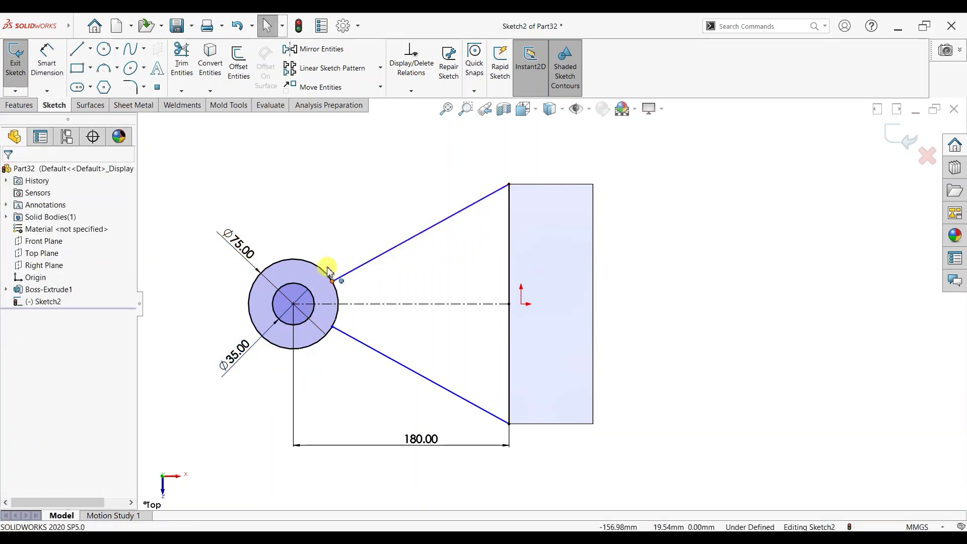
Dimension the arm endpoint 20 mm from the centerline, fully defining the sketch.
left_click(328, 277)
key("Escape")
left_click(47, 58)
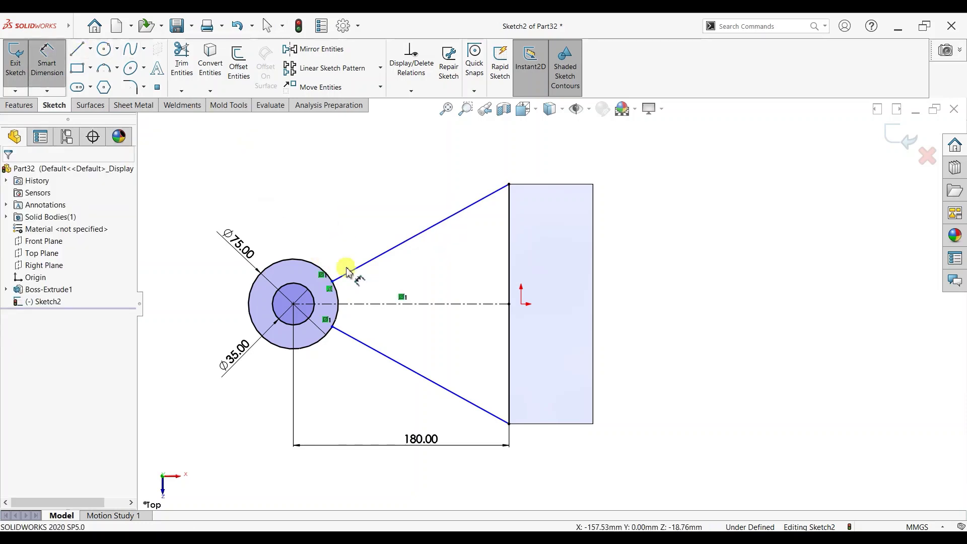
left_click(348, 304)
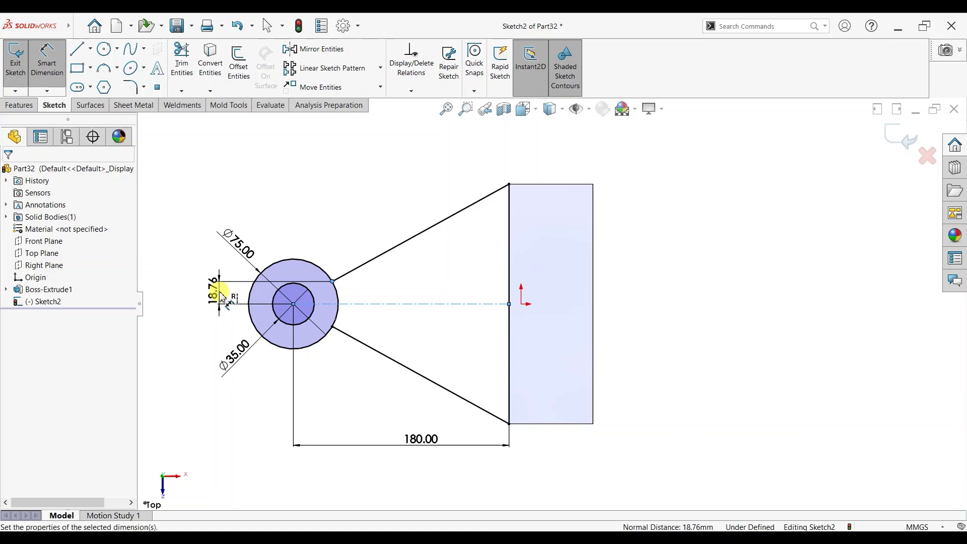
left_click(221, 295)
type("20")
key("Return")
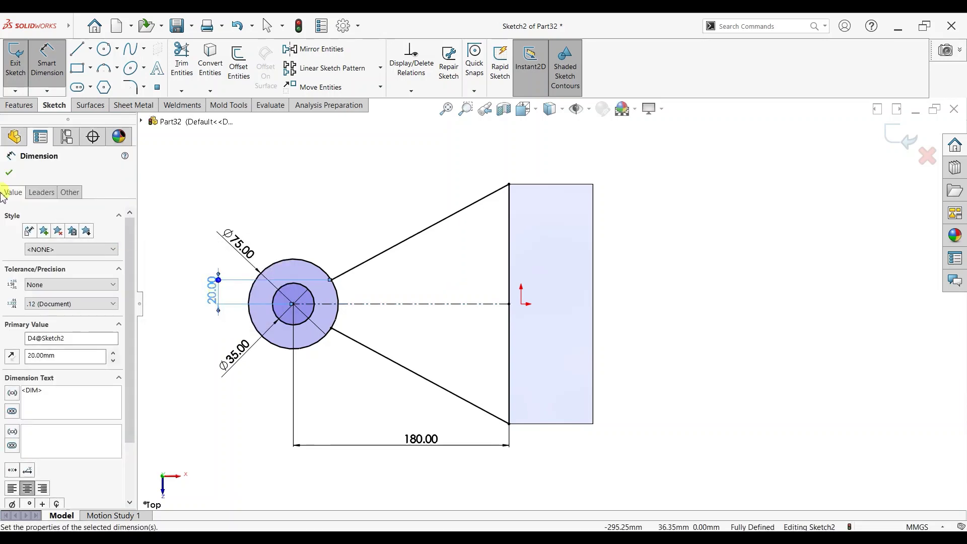
left_click(8, 172)
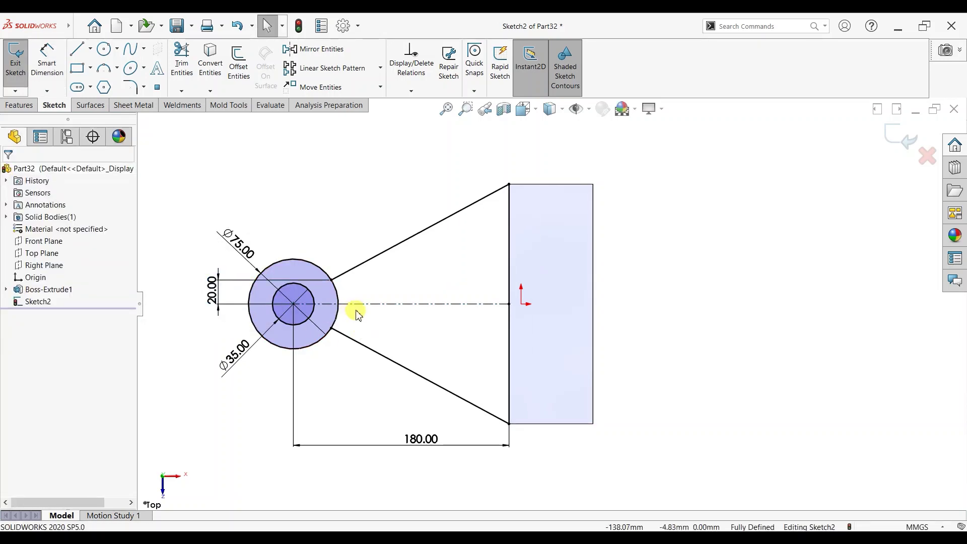
left_click(20, 105)
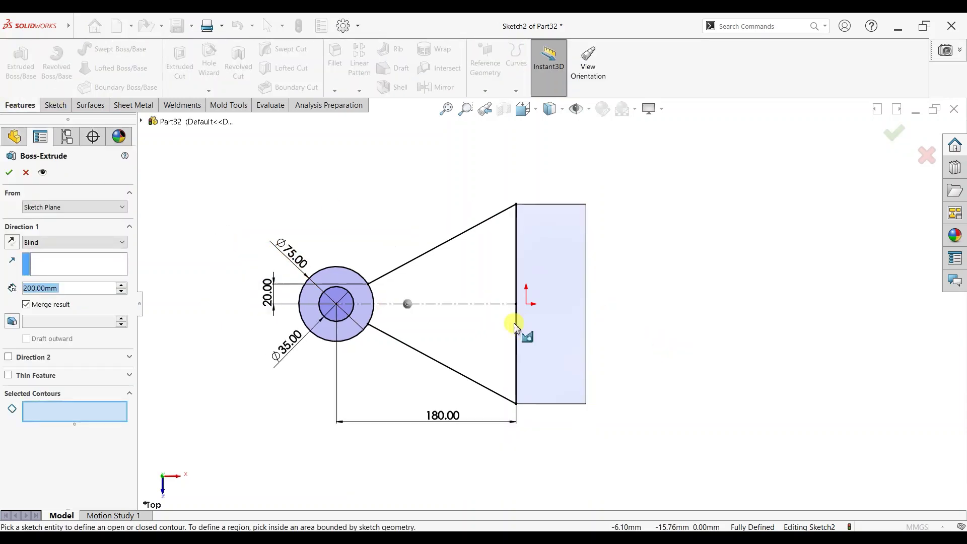
Select both triangle regions and the ring, and try a 180 mm Mid Plane extrusion.
middle_click_drag(526, 237, 534, 233)
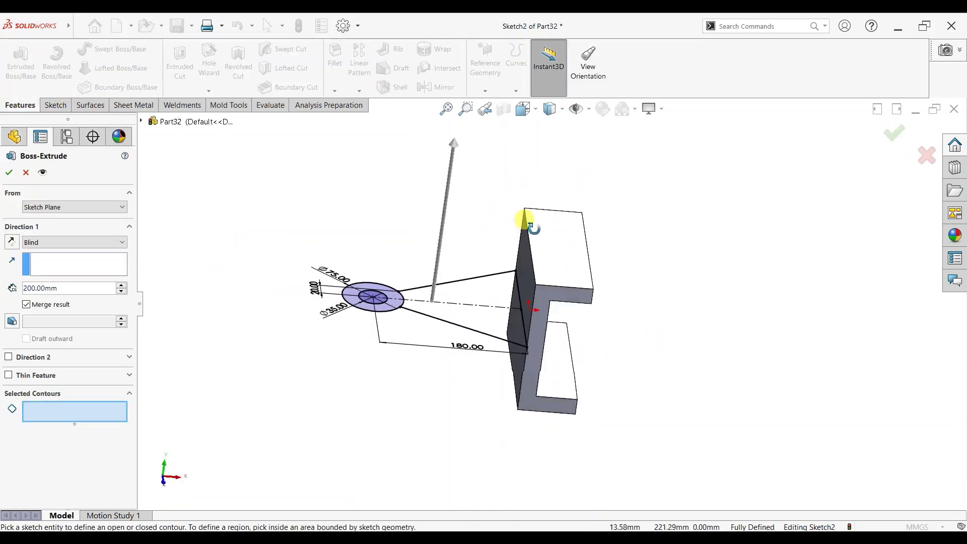
scroll(456, 283, "down", 2)
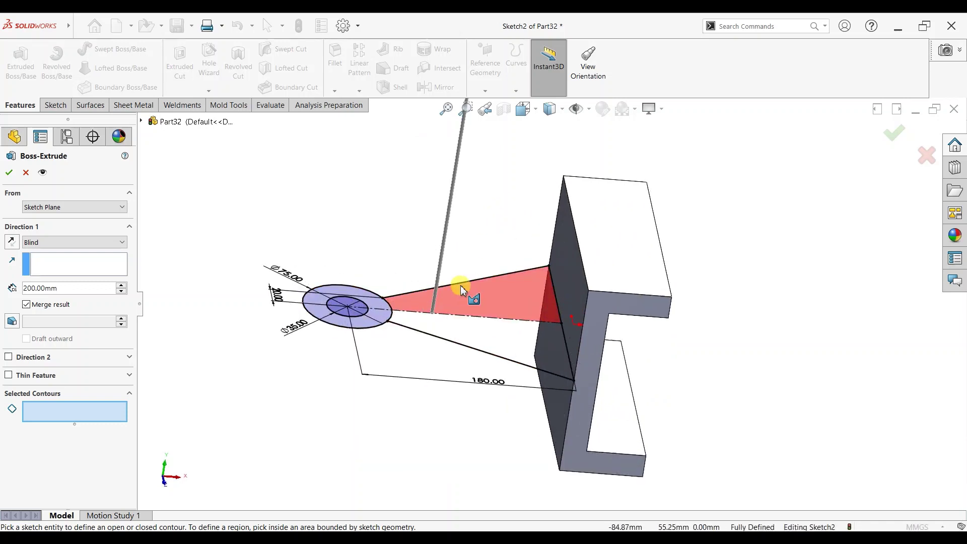
left_click(495, 301)
left_click(451, 329)
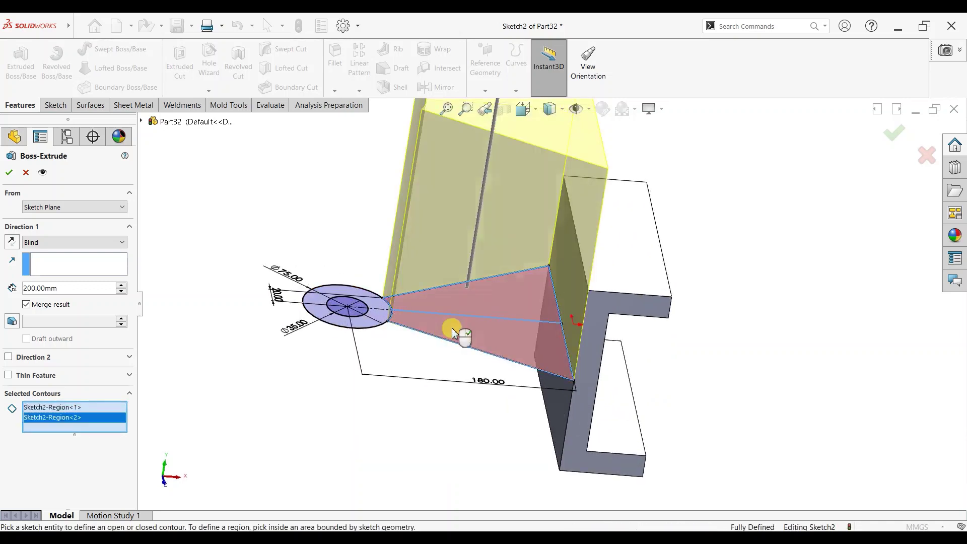
left_click(371, 314)
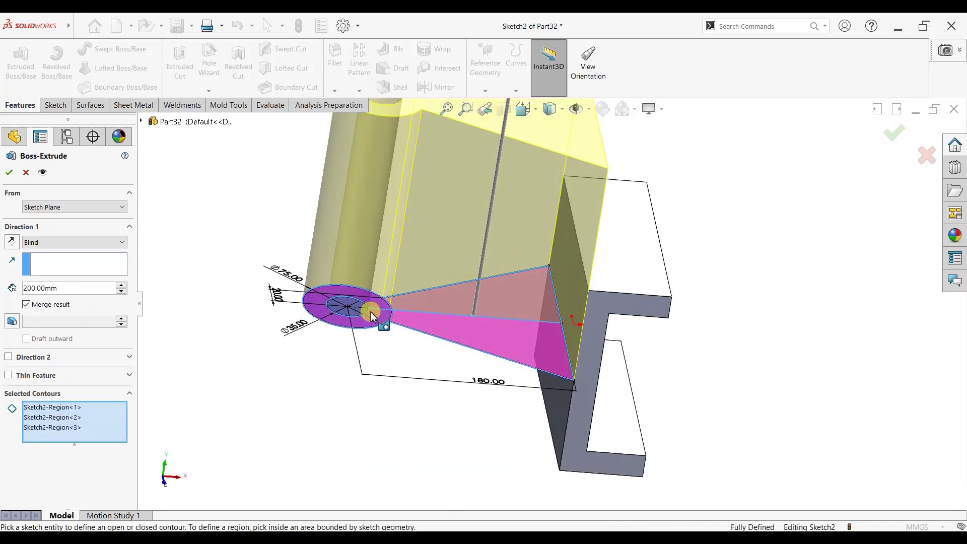
left_click(51, 244)
left_click(57, 305)
mouse_move(660, 309)
middle_mouse_down()
mouse_move(598, 259)
mouse_move(573, 259)
mouse_move(652, 252)
mouse_move(338, 257)
middle_mouse_up()
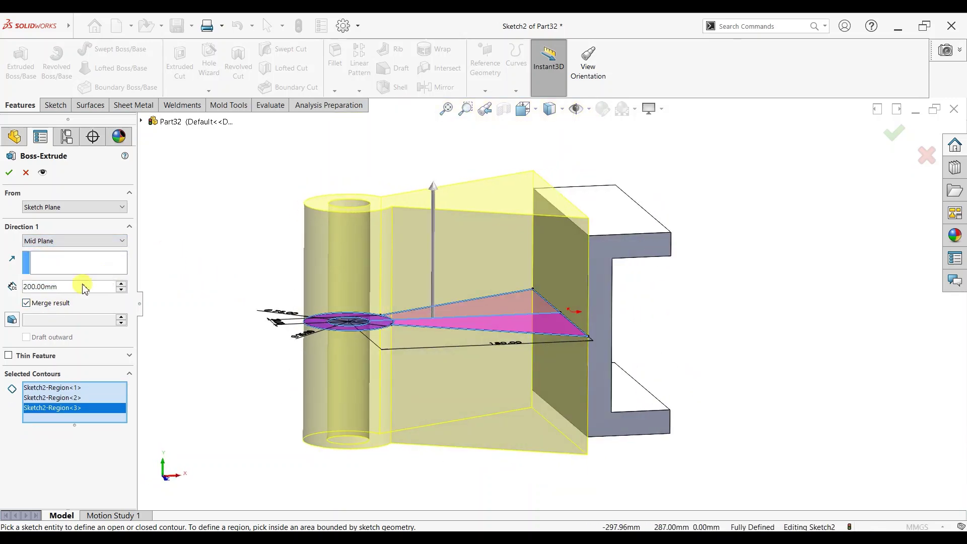
type("180")
key("Return")
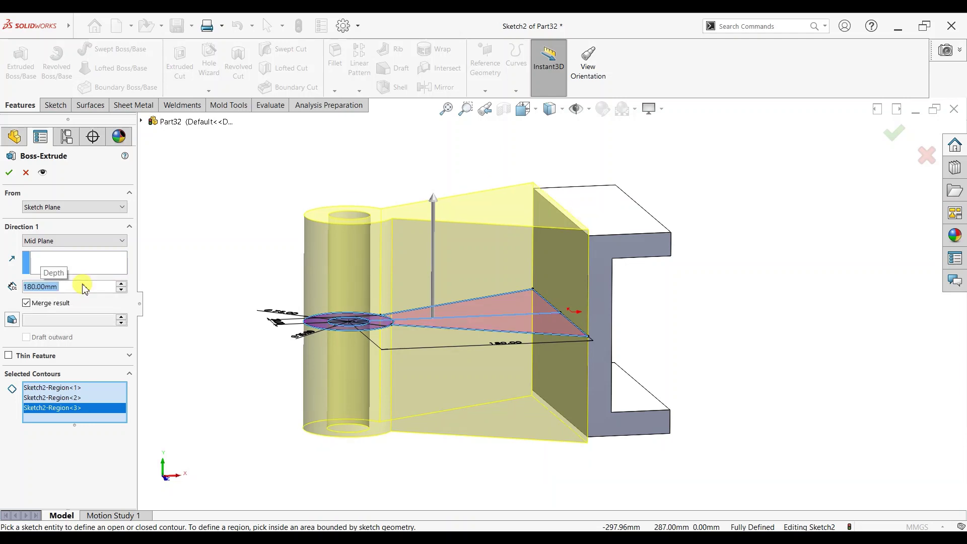
Try Up To Surface on the channel's top face, then cancel the extrusion.
left_click(74, 240)
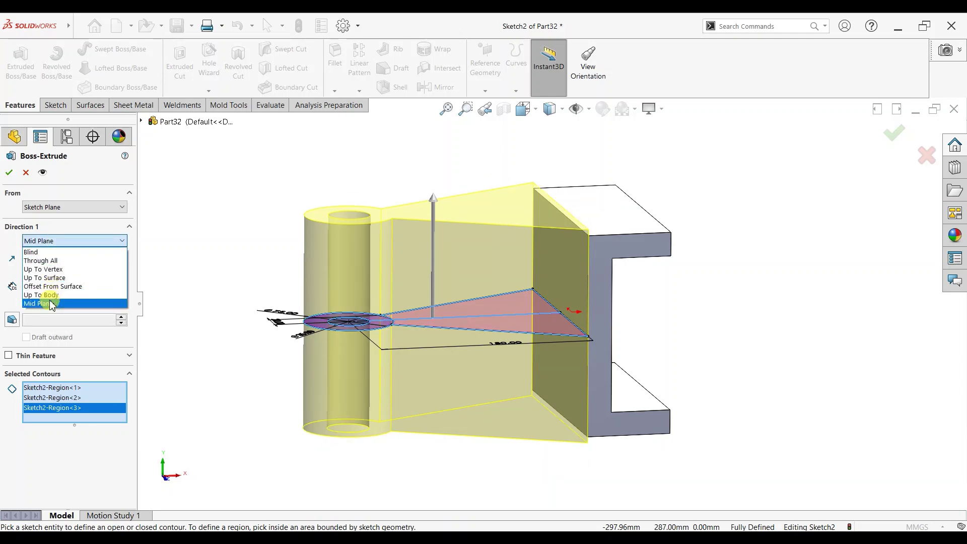
left_click(51, 279)
left_click(585, 212)
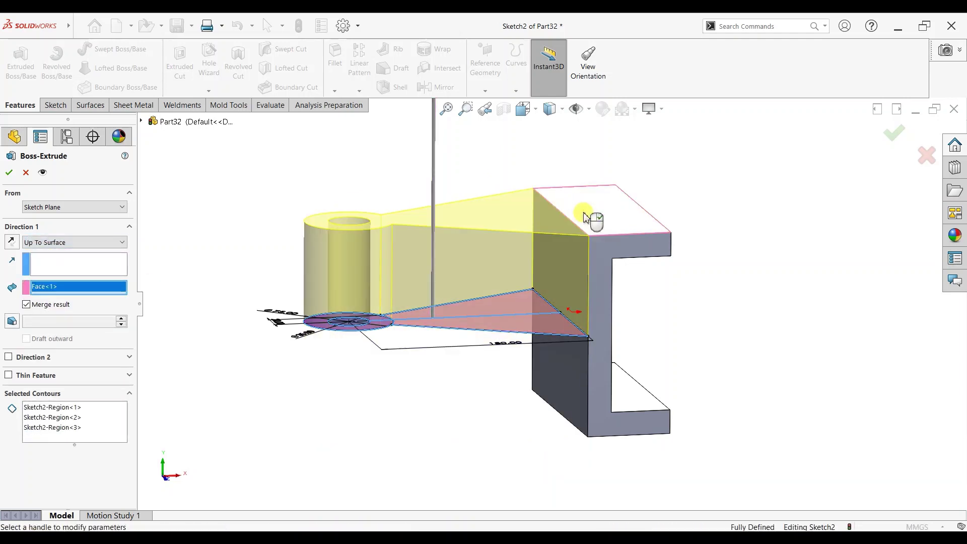
mouse_move(533, 341)
middle_mouse_down()
mouse_move(541, 300)
mouse_move(391, 318)
mouse_move(531, 302)
mouse_move(533, 374)
middle_mouse_up()
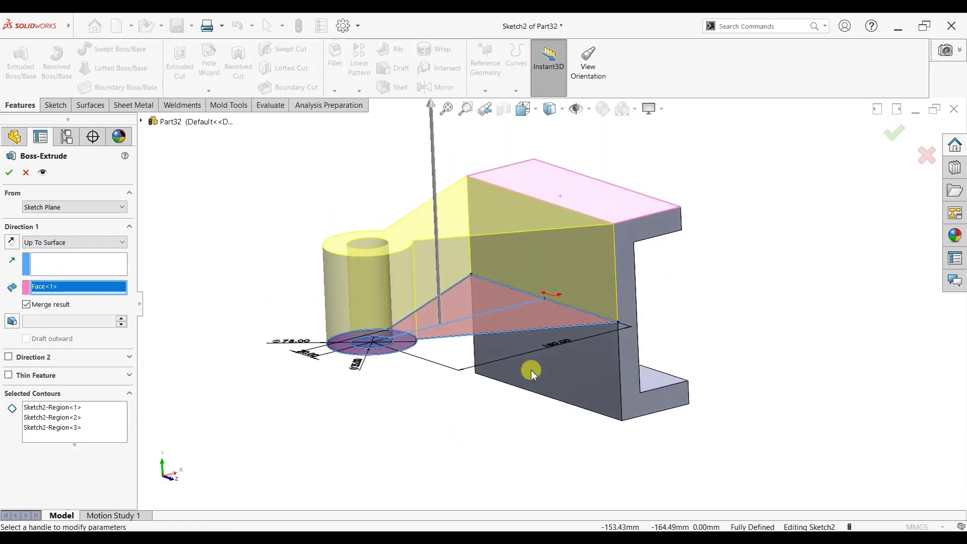
left_click(53, 242)
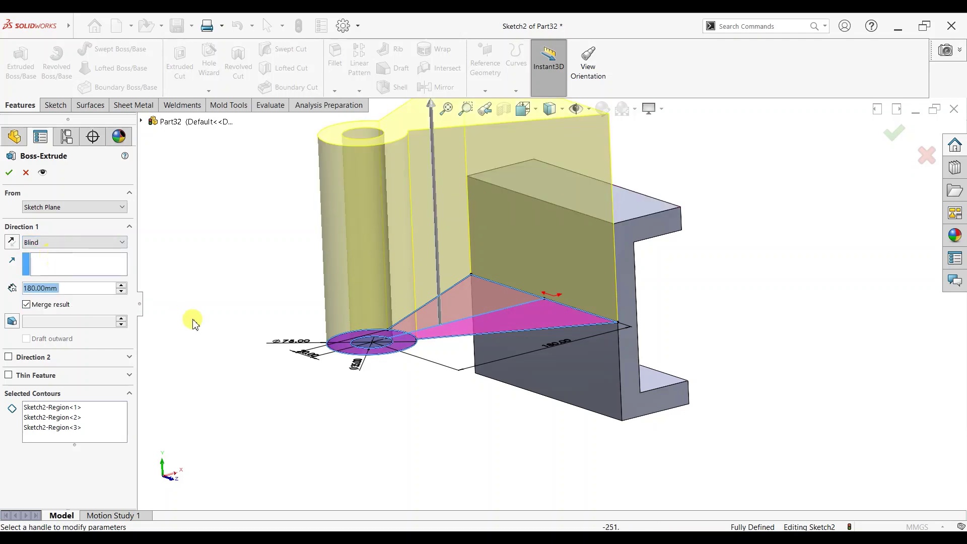
left_click(26, 174)
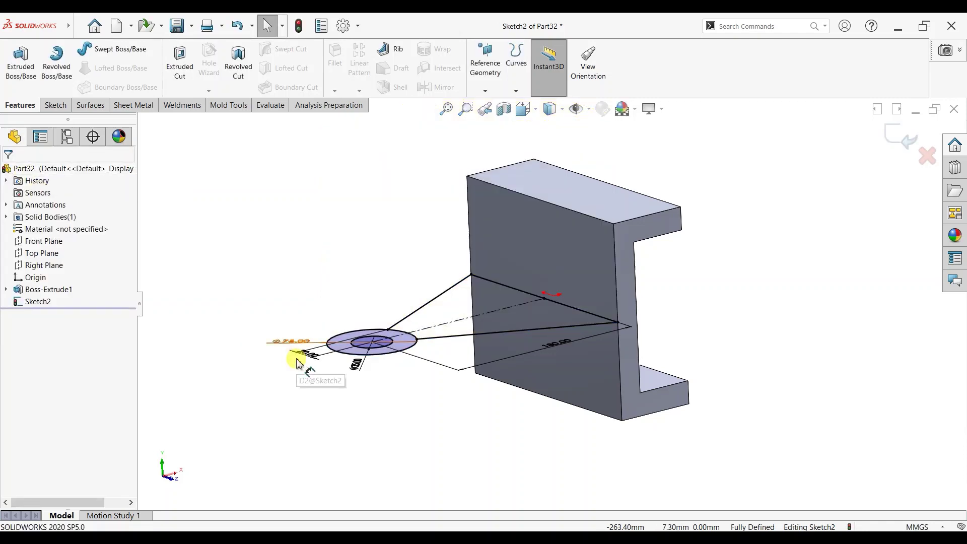
Extrude the arm and ring regions starting from a 50 mm offset.
left_click(20, 75)
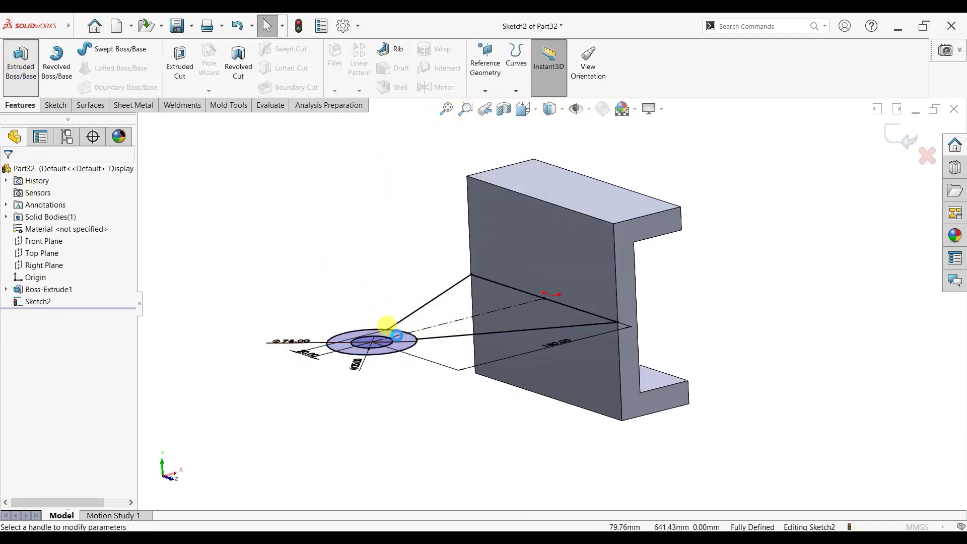
mouse_move(449, 335)
middle_mouse_down()
mouse_move(449, 298)
mouse_move(441, 368)
middle_mouse_up()
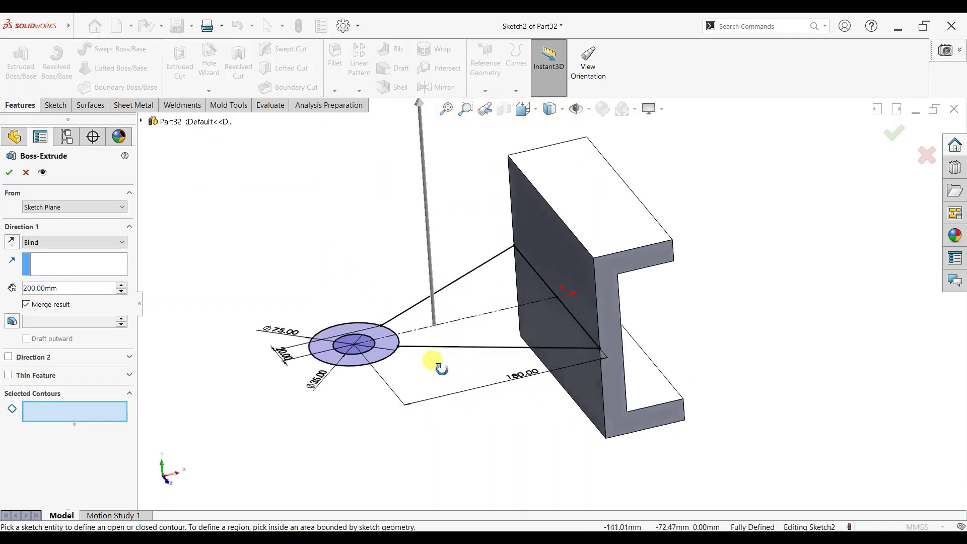
left_click(485, 328)
left_click(385, 335)
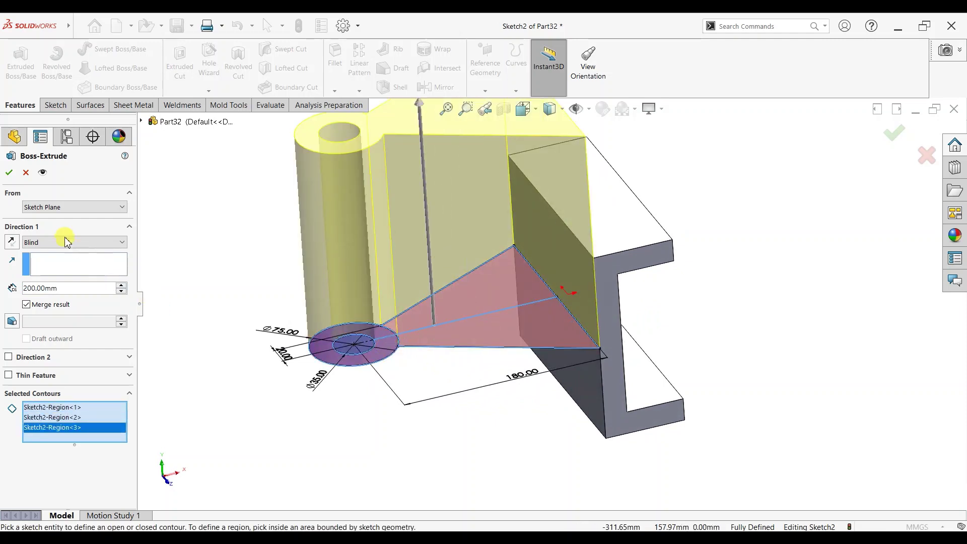
left_click(50, 207)
left_click(47, 244)
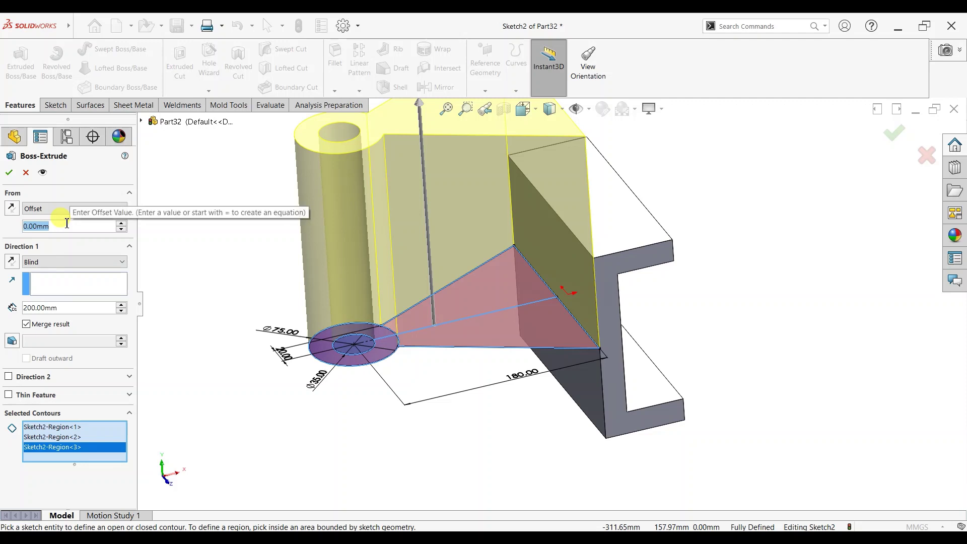
type("50")
key("Return")
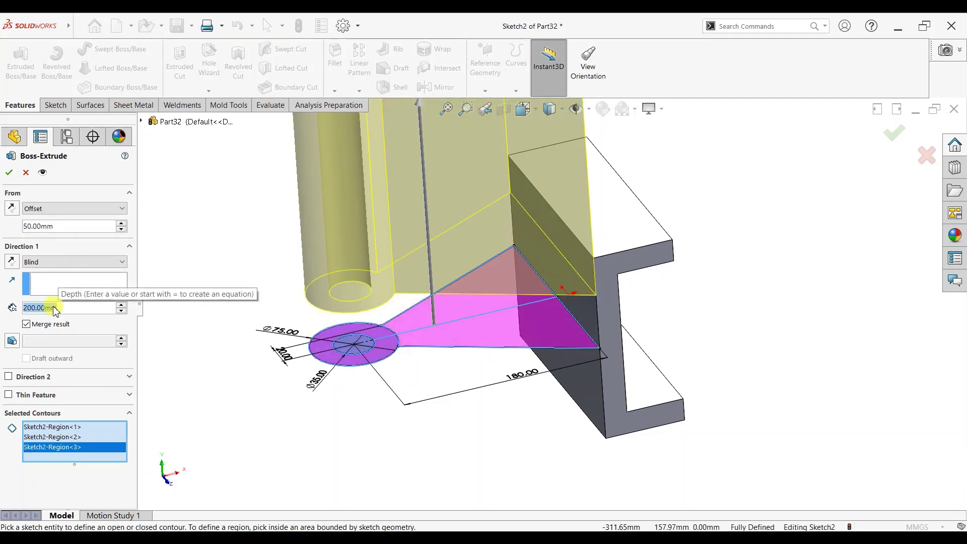
Give the extrusion a reversed blind depth for a 20 mm plate and accept it.
type("10")
key("Return")
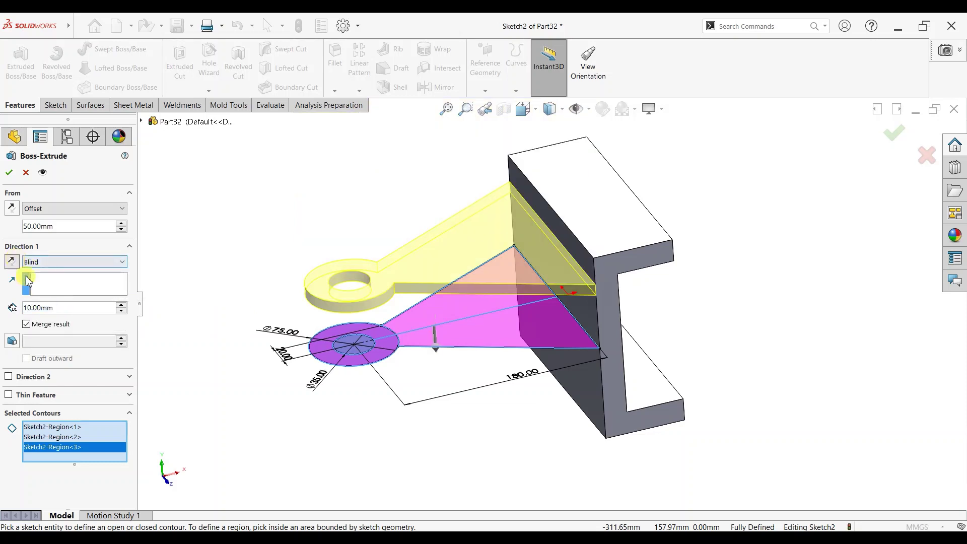
left_click(51, 311)
scroll(51, 312, "up", 1)
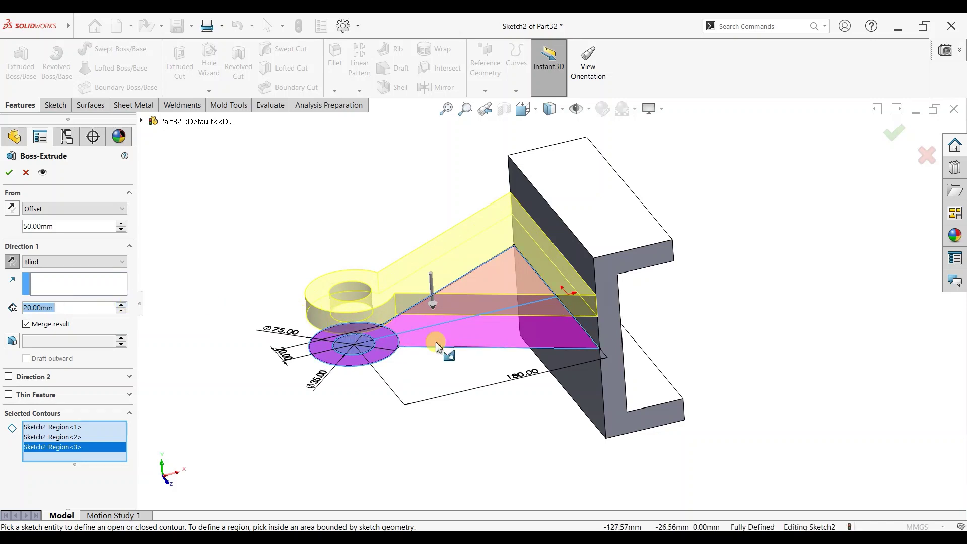
left_click(9, 173)
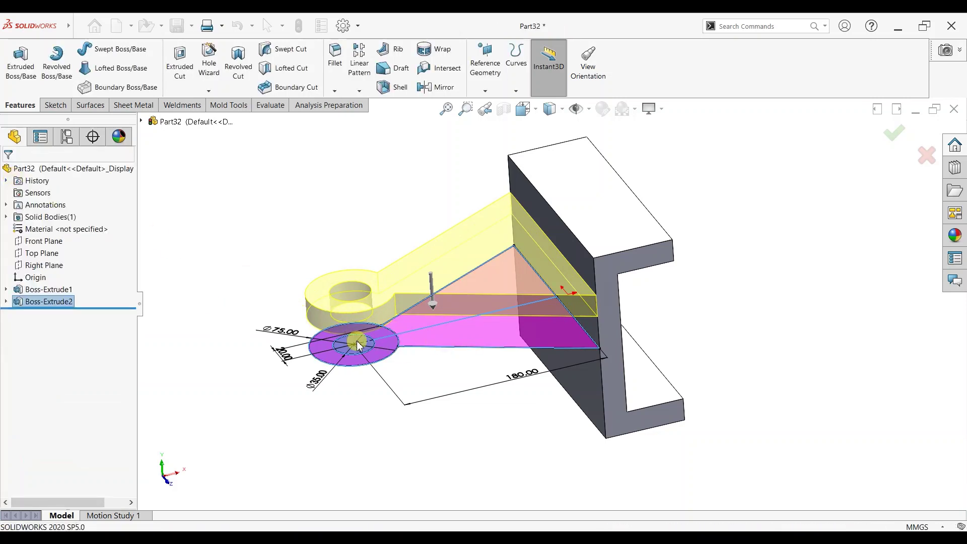
Mirror the arm plate Boss-Extrude2 across the Top Plane to form the second lug arm.
middle_click_drag(371, 415, 371, 378)
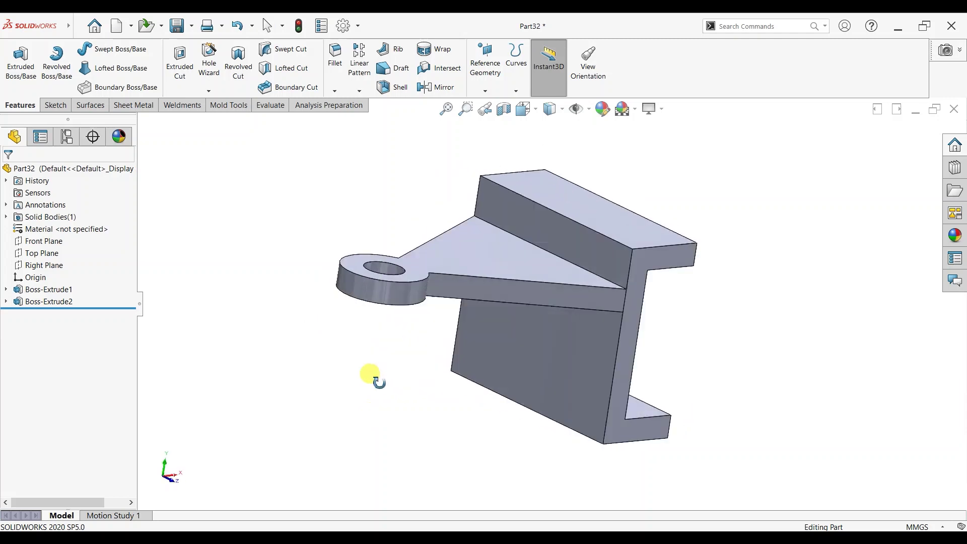
left_click(42, 253)
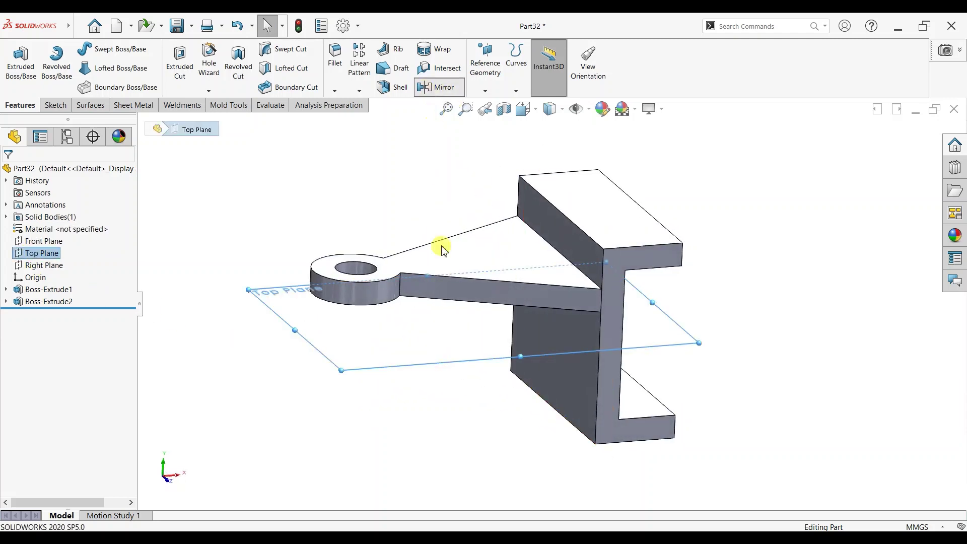
left_click(448, 266)
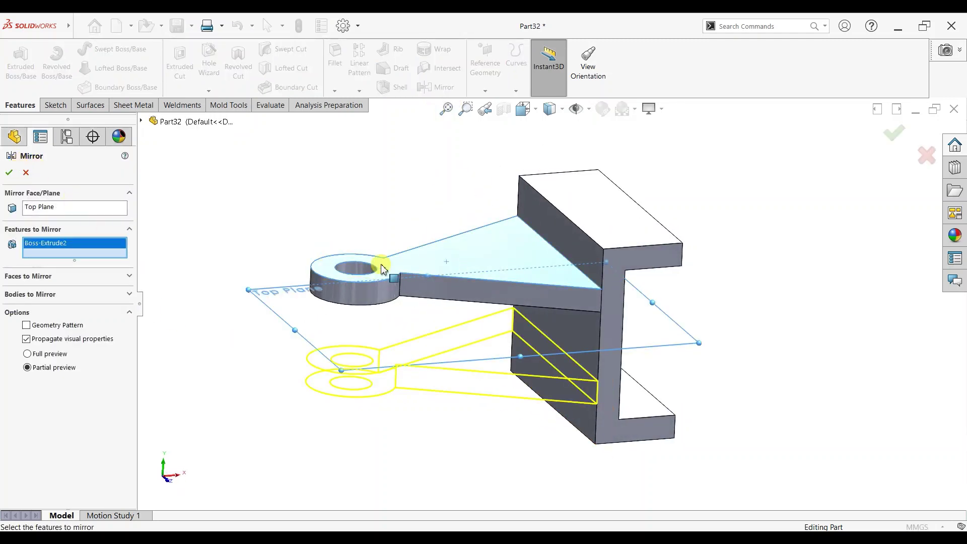
left_click(12, 174)
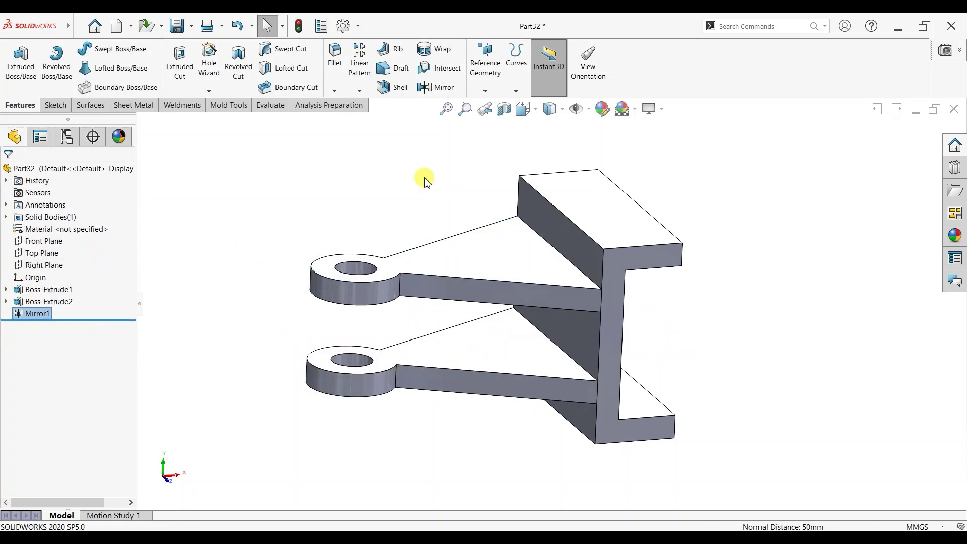
mouse_move(760, 334)
middle_mouse_down()
mouse_move(724, 342)
mouse_move(828, 337)
mouse_move(760, 336)
mouse_move(794, 337)
middle_mouse_up()
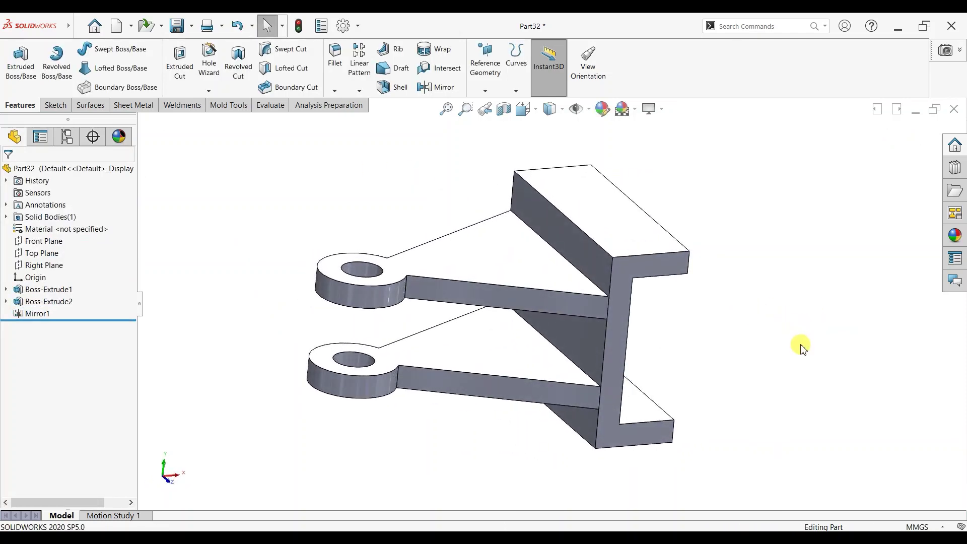
left_click(42, 242)
key("ctrl+8")
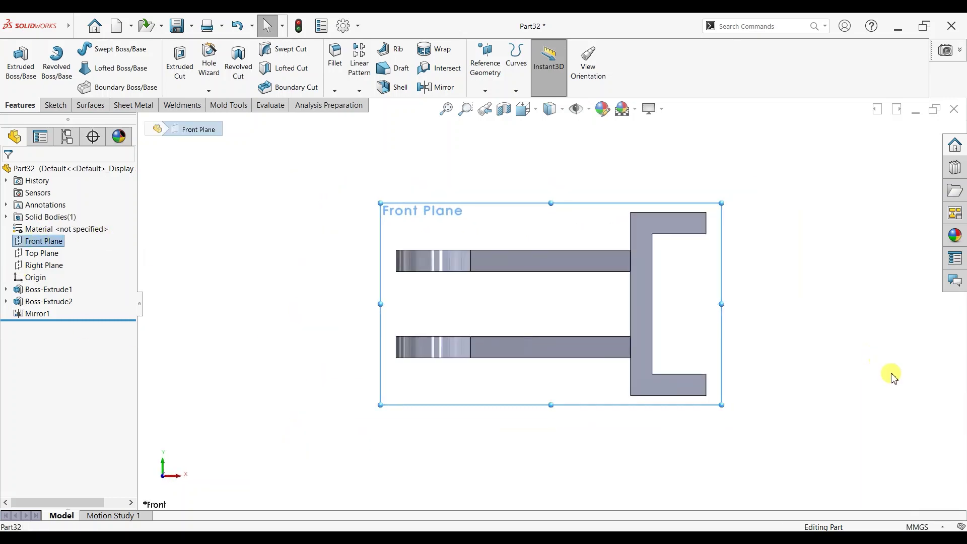
Sketch a Front Plane line from the arm corner to the C-channel top corner and build Rib1.
left_click(56, 104)
left_click(15, 58)
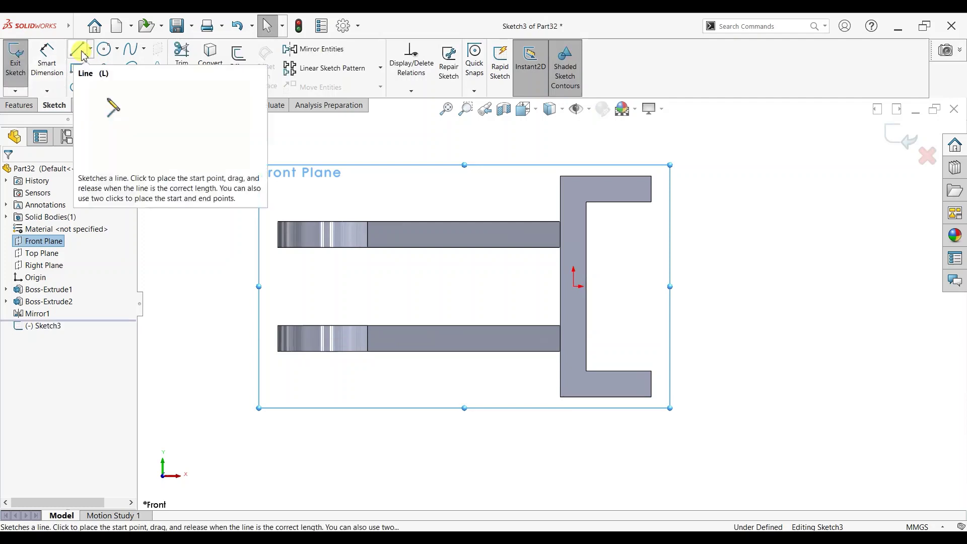
left_click(80, 51)
left_click(368, 222)
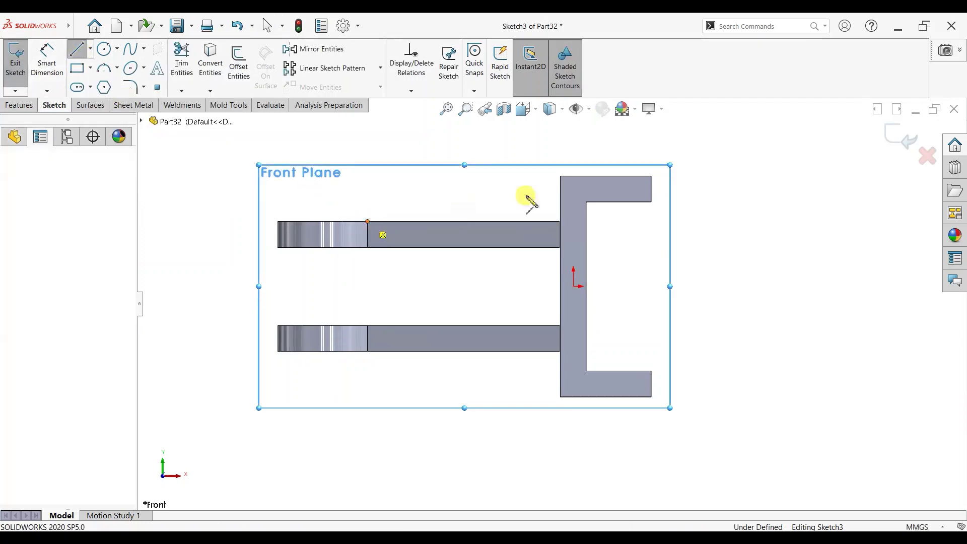
left_click(561, 176)
right_click(506, 146)
left_click(518, 158)
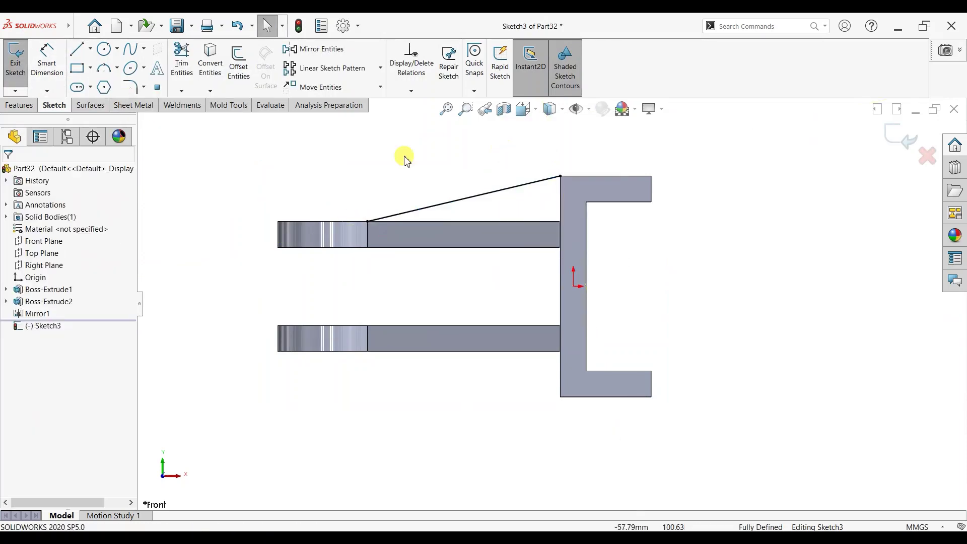
left_click(18, 107)
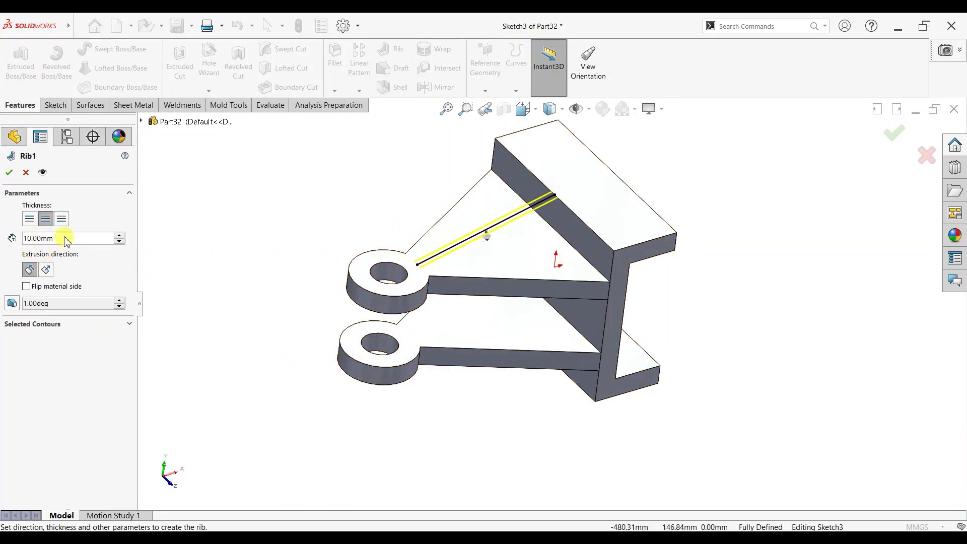
left_click(8, 173)
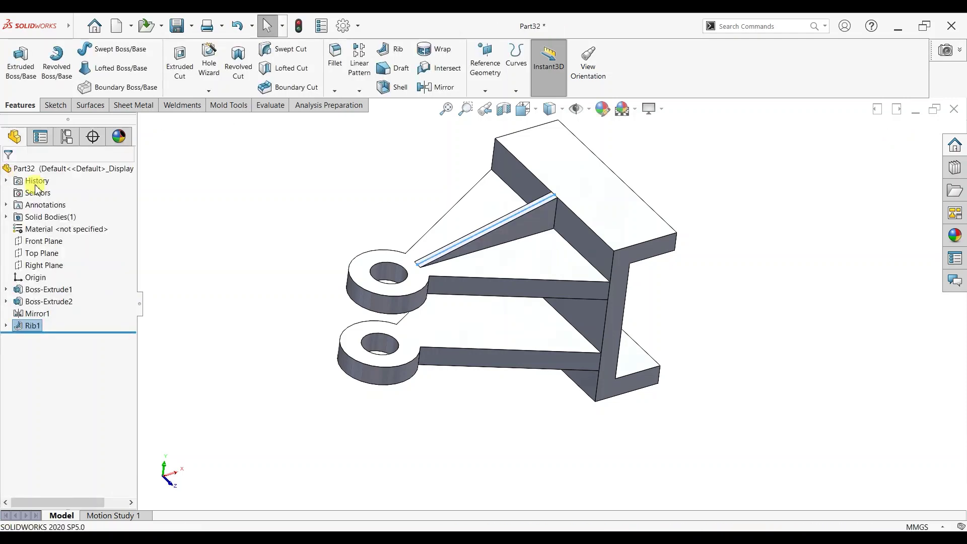
Mirror Rib1 across the Top Plane as Mirror2 and orbit to check both ribs.
mouse_move(479, 406)
middle_mouse_down()
mouse_move(408, 346)
mouse_move(503, 337)
mouse_move(460, 224)
middle_mouse_up()
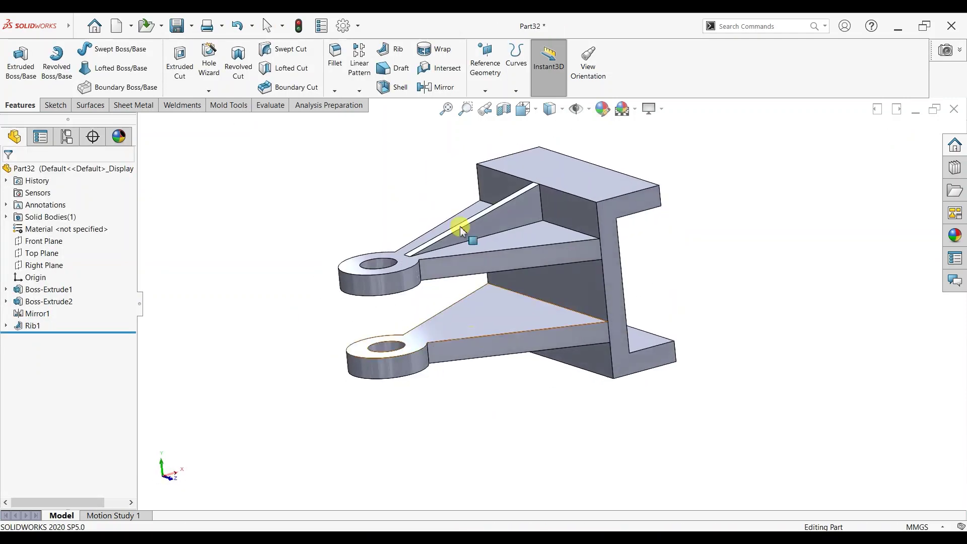
left_click(43, 253)
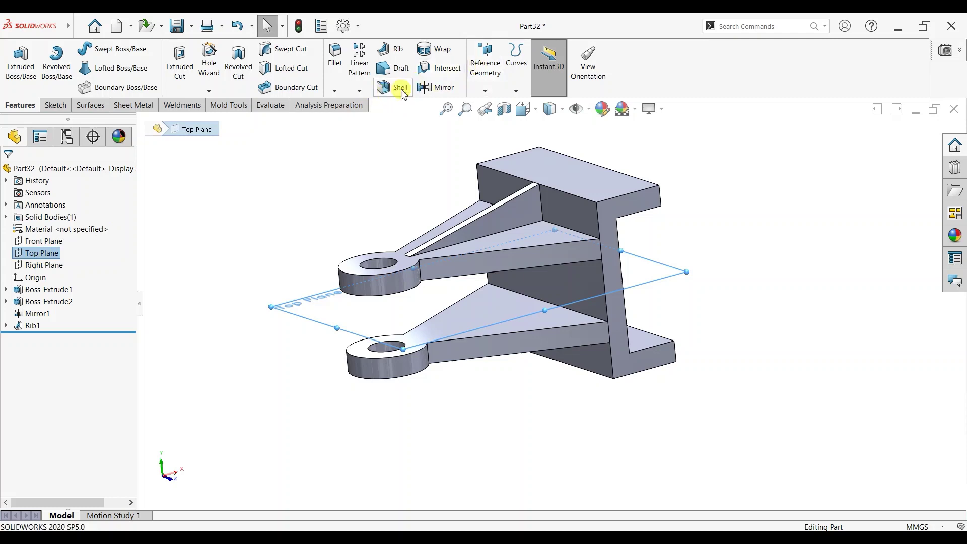
left_click(432, 90)
left_click(518, 209)
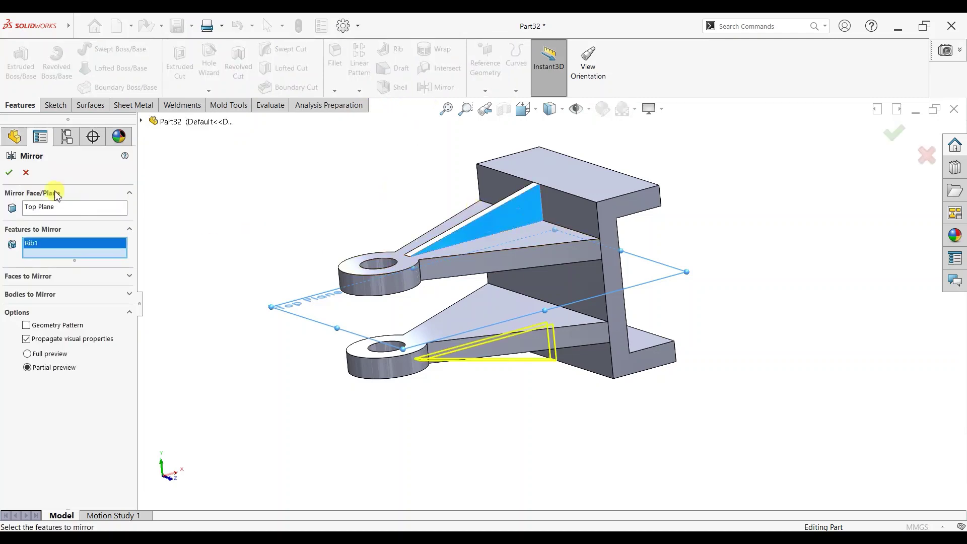
left_click(8, 174)
mouse_move(600, 277)
middle_mouse_down()
mouse_move(579, 216)
mouse_move(547, 276)
mouse_move(644, 276)
mouse_move(553, 283)
mouse_move(561, 291)
middle_mouse_up()
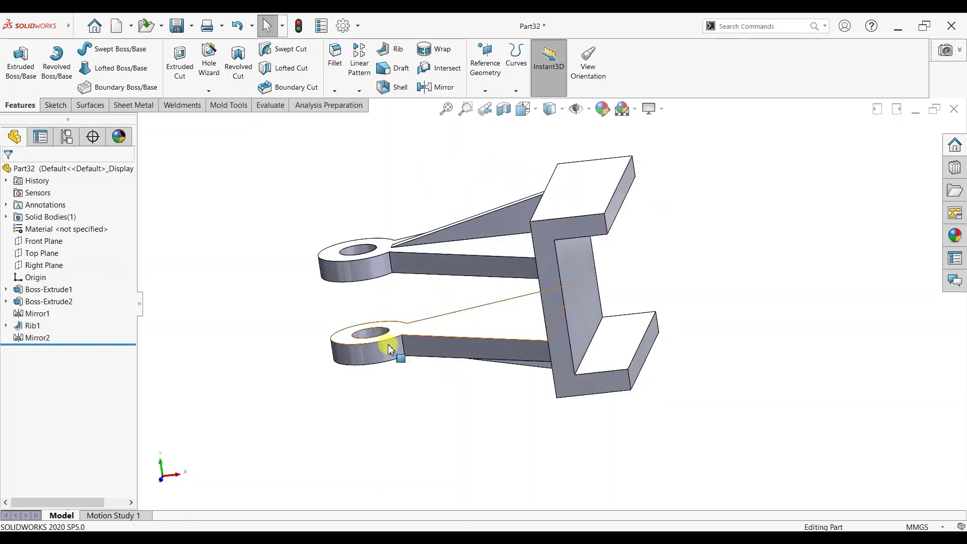
mouse_move(320, 298)
middle_mouse_down()
mouse_move(399, 280)
mouse_move(675, 297)
mouse_move(666, 350)
middle_mouse_up()
Sketch two hole circles near the ends of the base flange face and make them Equal.
left_click(600, 252)
left_click(594, 239)
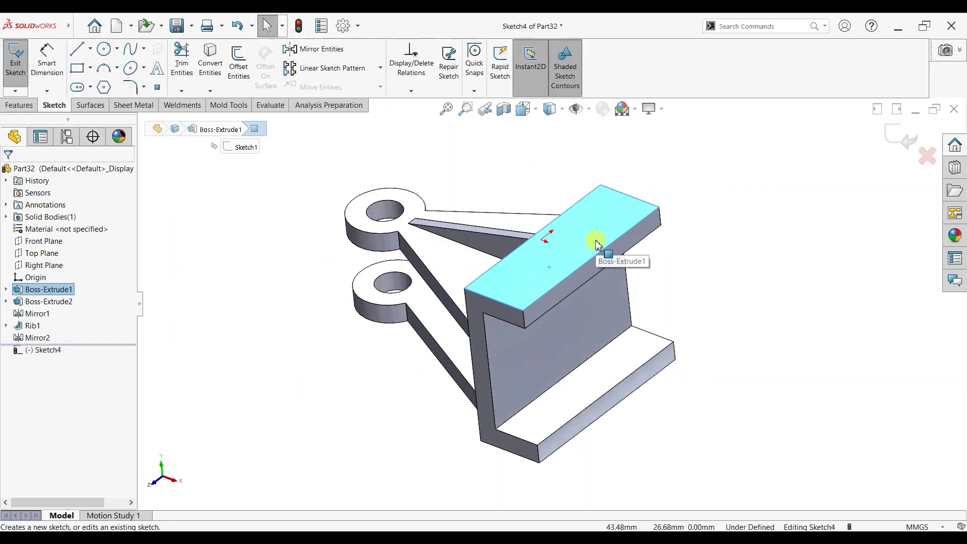
key("ctrl+8")
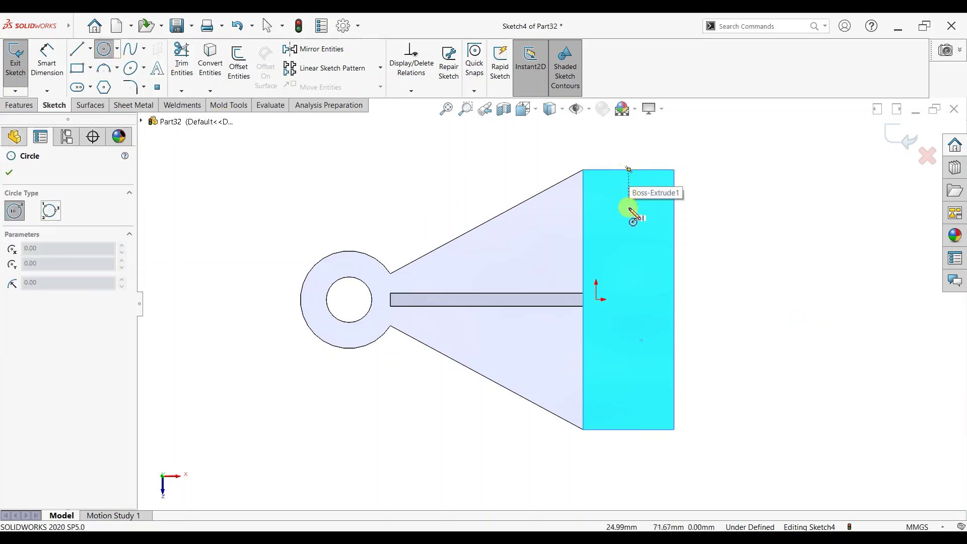
left_click(629, 202)
left_click(638, 220)
key("Escape")
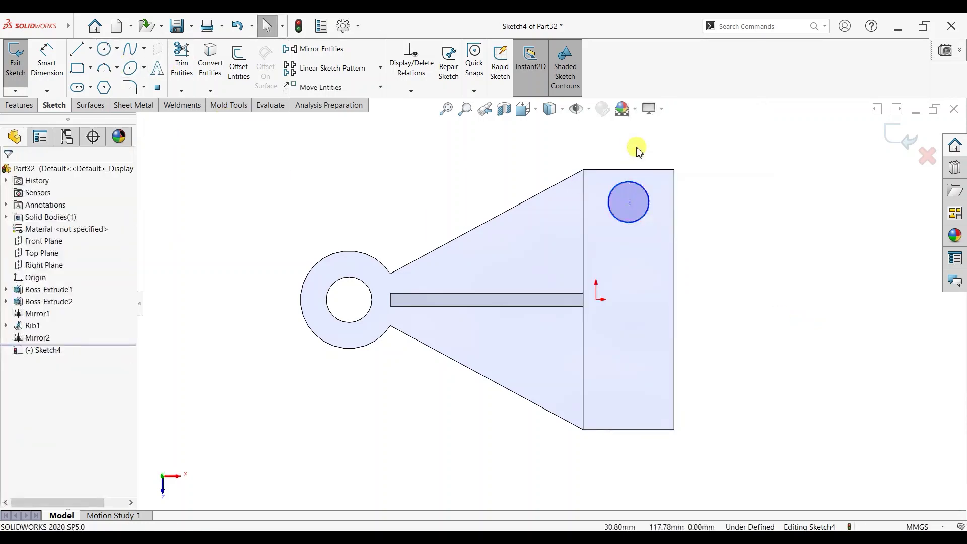
left_click(104, 49)
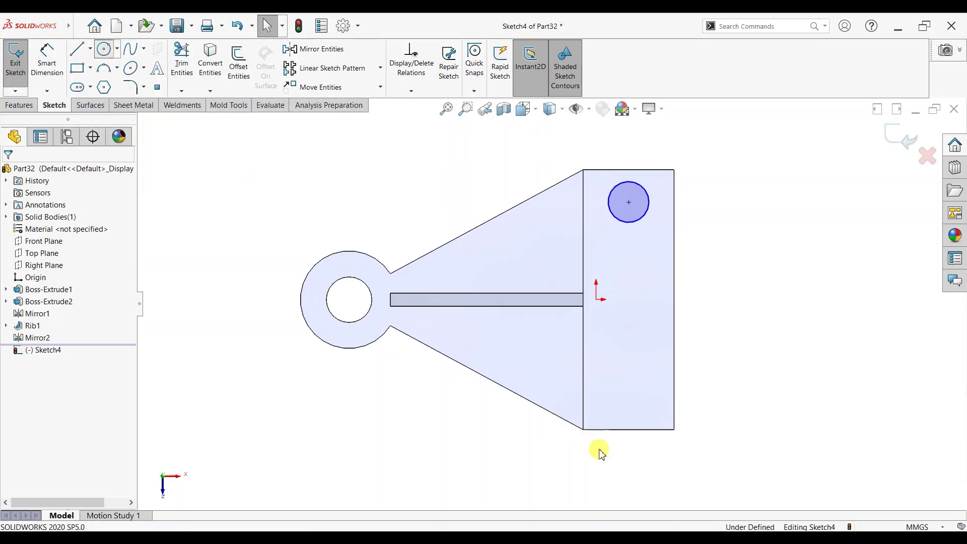
left_click(629, 392)
left_click(643, 407)
right_click(724, 285)
left_click(741, 287)
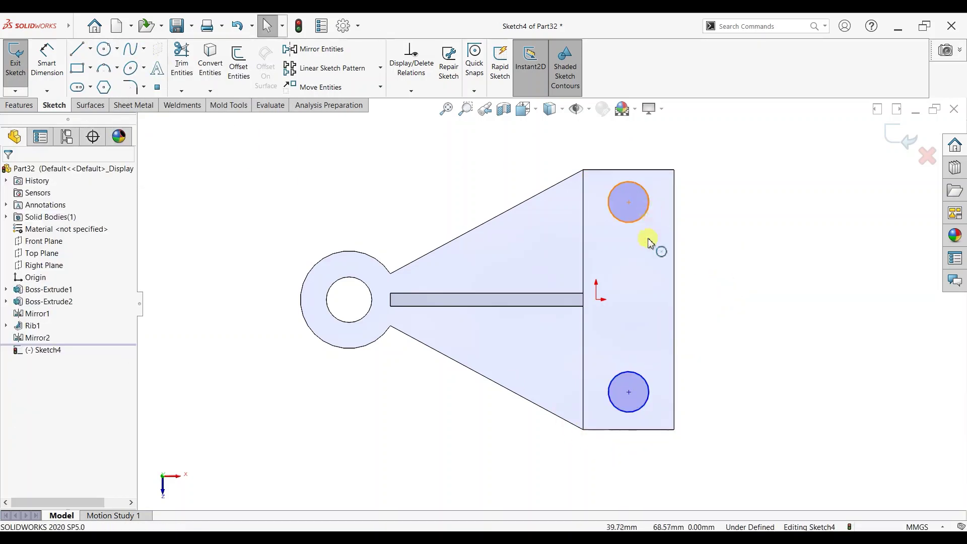
left_click(648, 387, "ctrl")
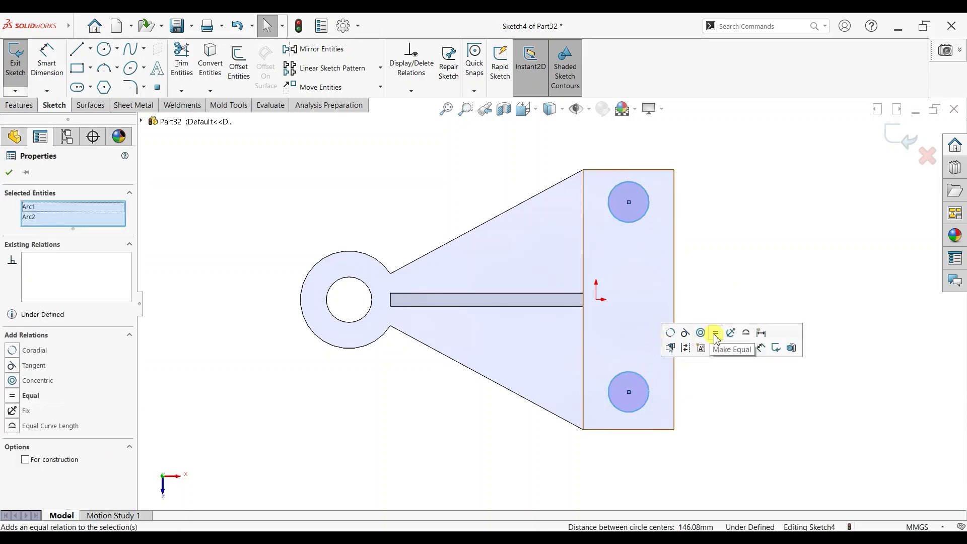
left_click(716, 333)
Dimension each circle 25 mm from its nearest top or bottom flange edge.
left_click(47, 58)
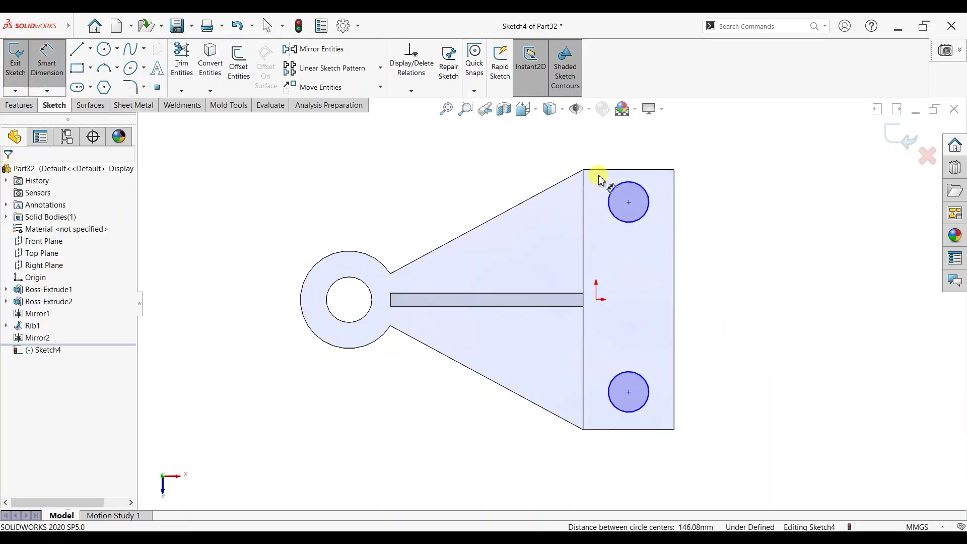
left_click(622, 174)
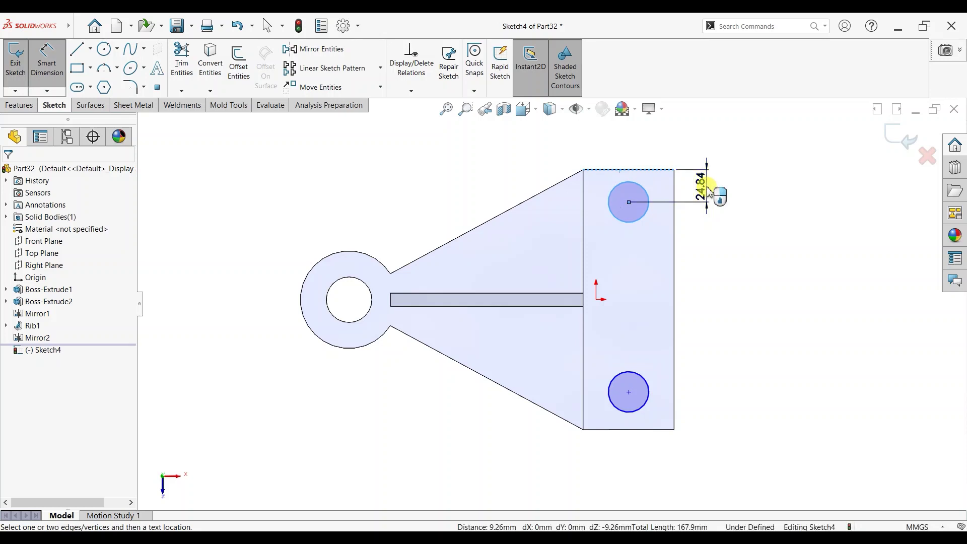
left_click(708, 191)
type("25")
key("Return")
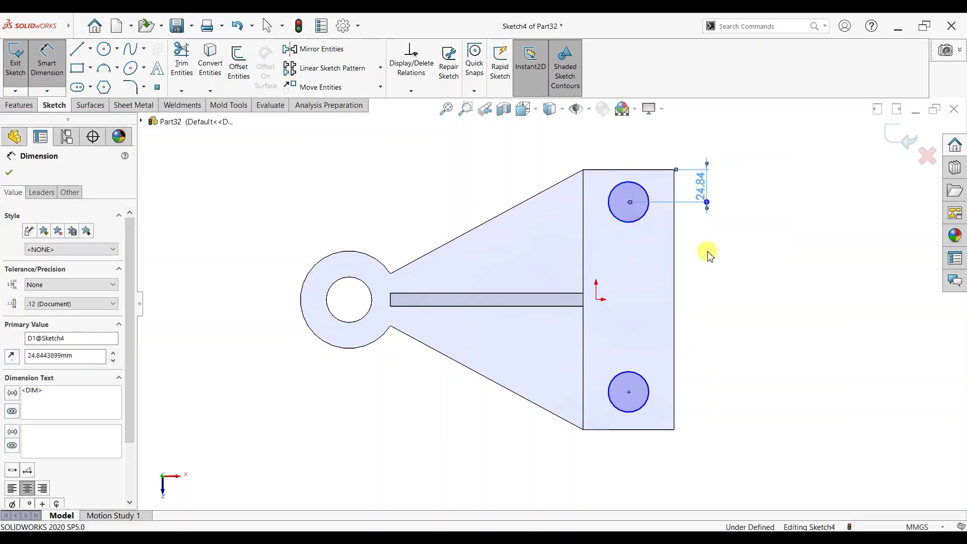
left_click(631, 411)
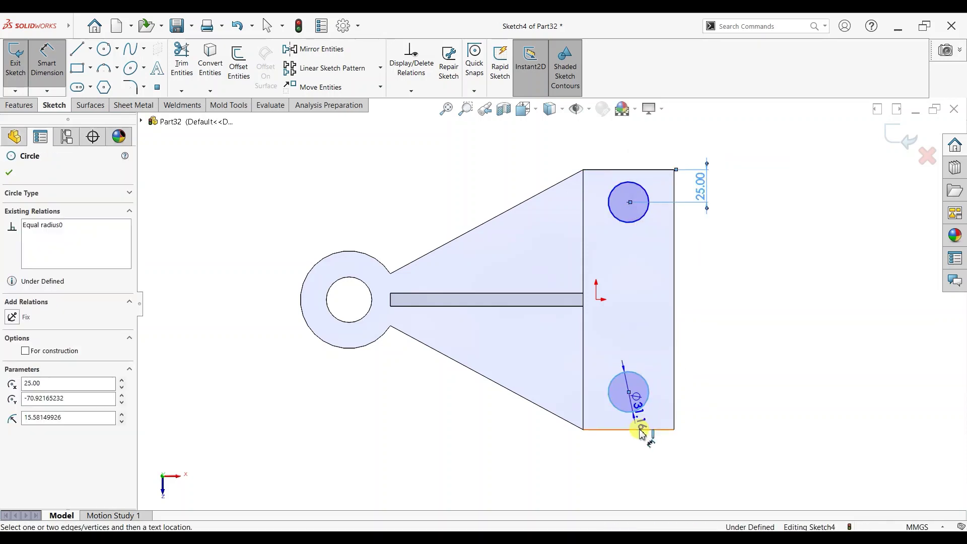
left_click(640, 429)
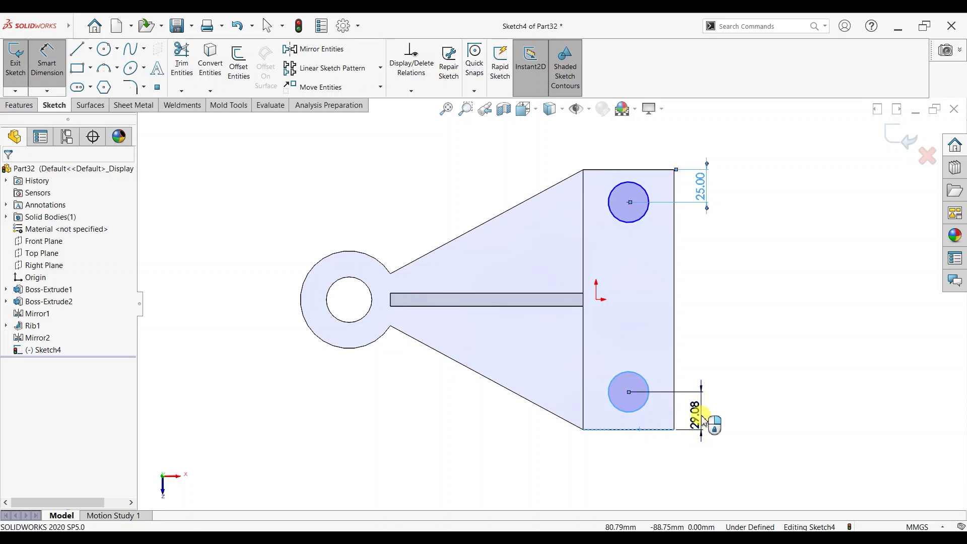
left_click(703, 421)
type("25")
key("Return")
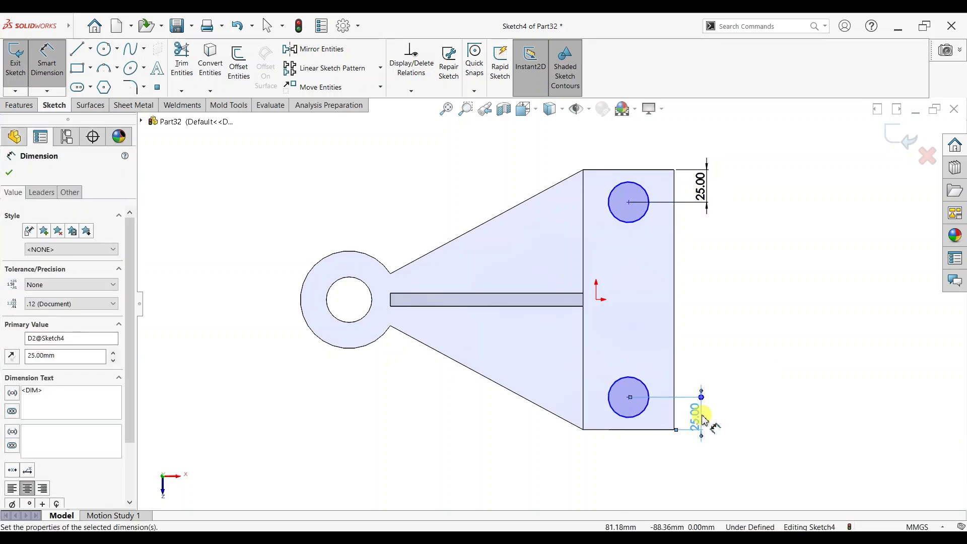
Set the hole circle diameter to Ø20 and close the sketch.
left_click(536, 168)
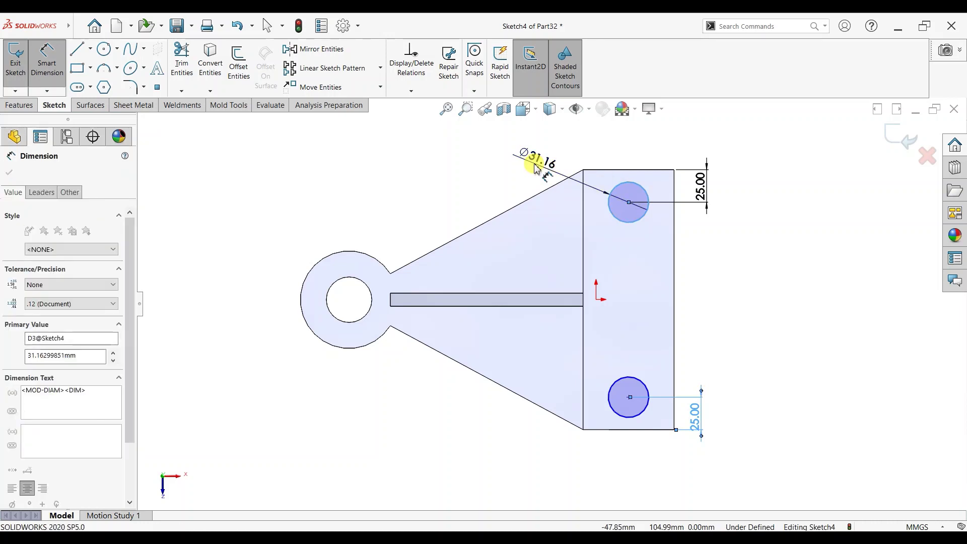
type("20")
key("Return")
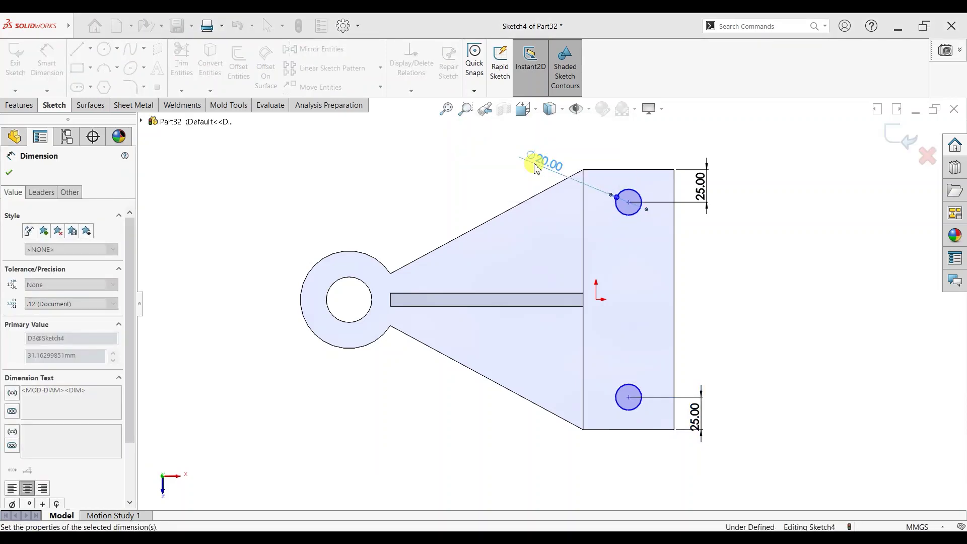
left_click(6, 172)
Extrude-cut the two Ø20 circles Through All as Cut-Extrude1, then orbit to view the holes.
left_click(18, 105)
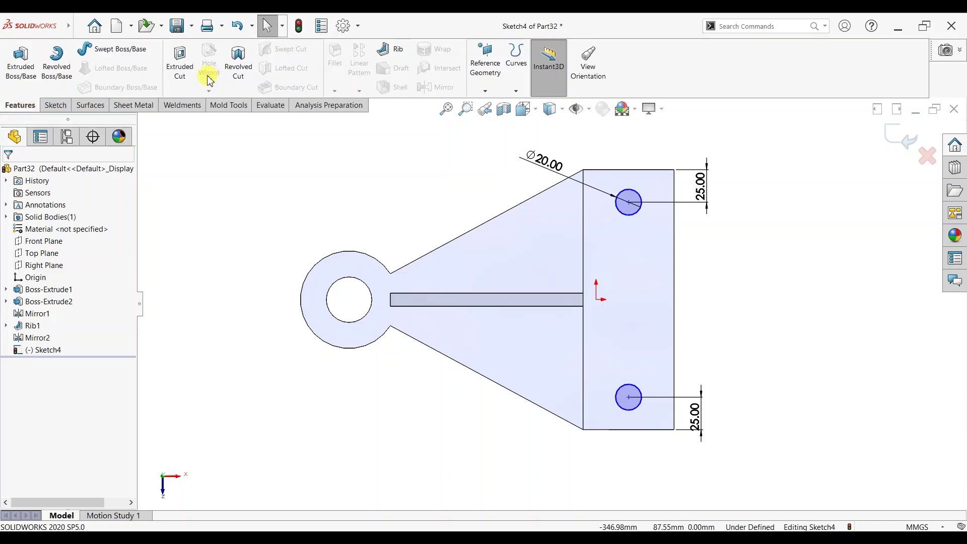
left_click(180, 66)
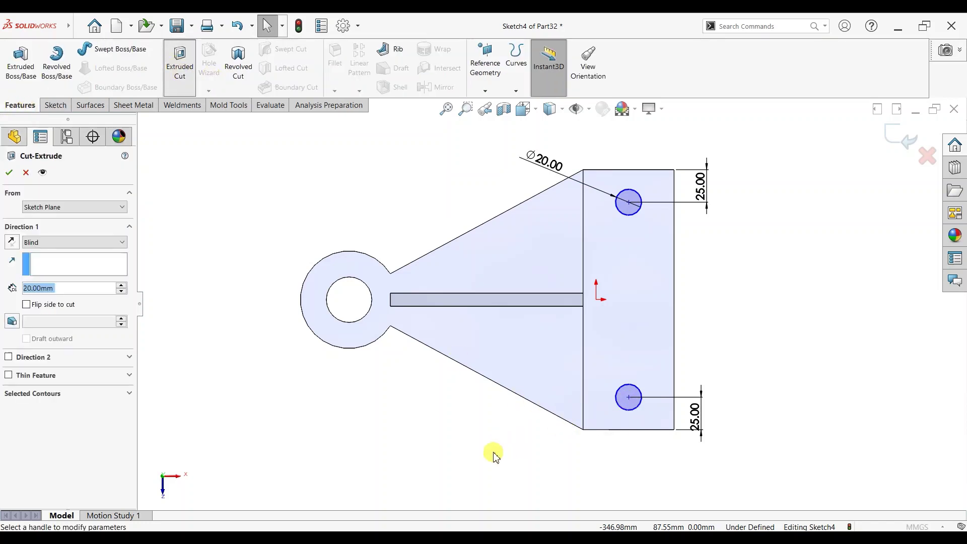
left_click(105, 243)
left_click(43, 247)
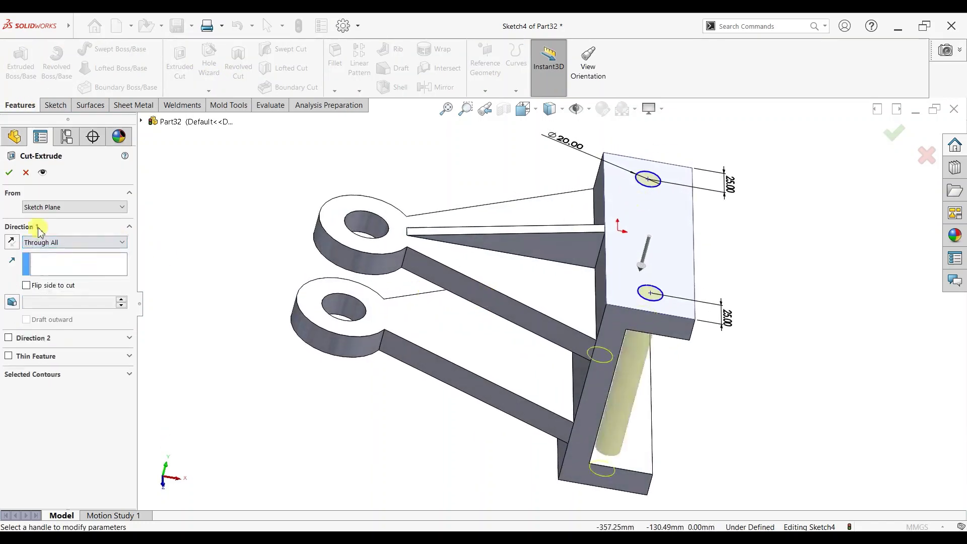
right_click(732, 286)
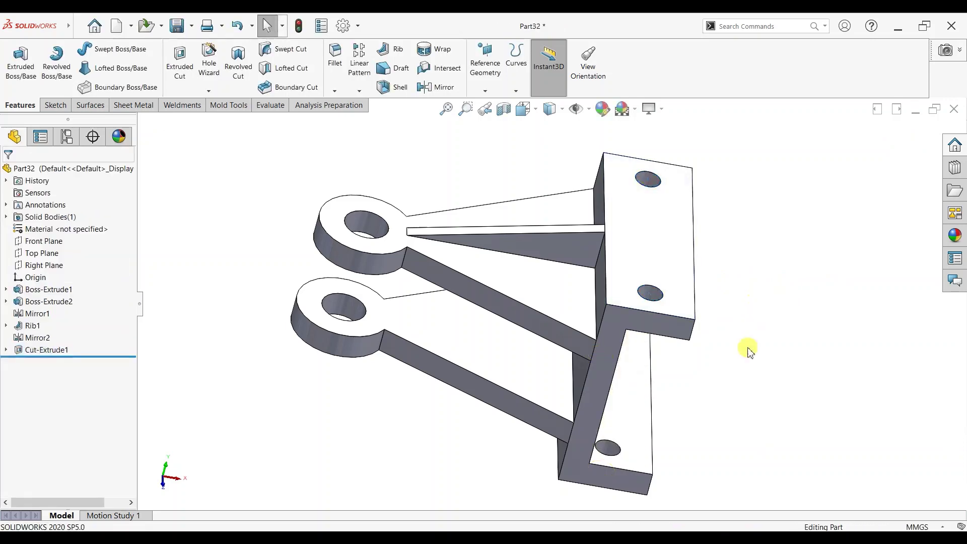
mouse_move(749, 351)
middle_mouse_down()
mouse_move(682, 324)
mouse_move(765, 305)
mouse_move(717, 358)
mouse_move(568, 354)
mouse_move(764, 330)
middle_mouse_up()
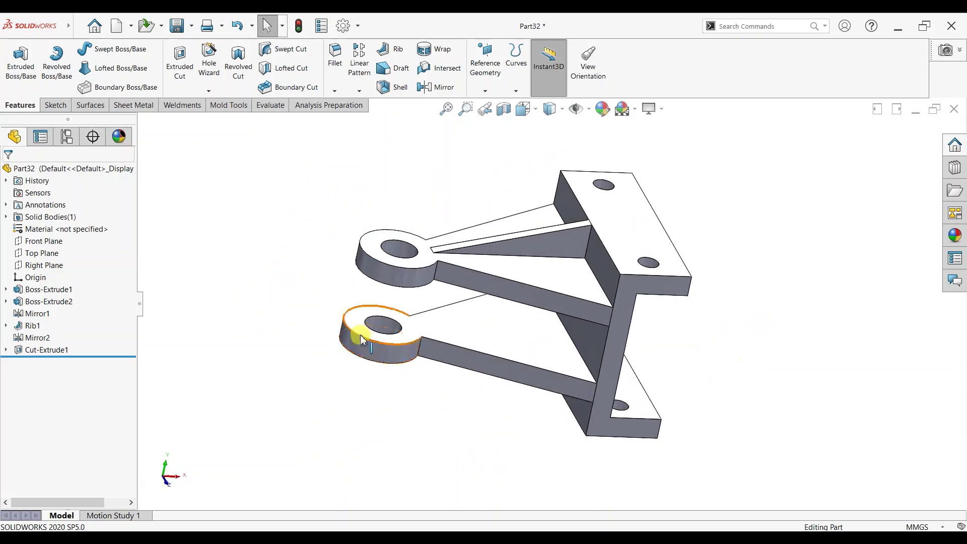
mouse_move(546, 372)
middle_mouse_down()
mouse_move(488, 358)
mouse_move(531, 360)
mouse_move(514, 345)
middle_mouse_up()
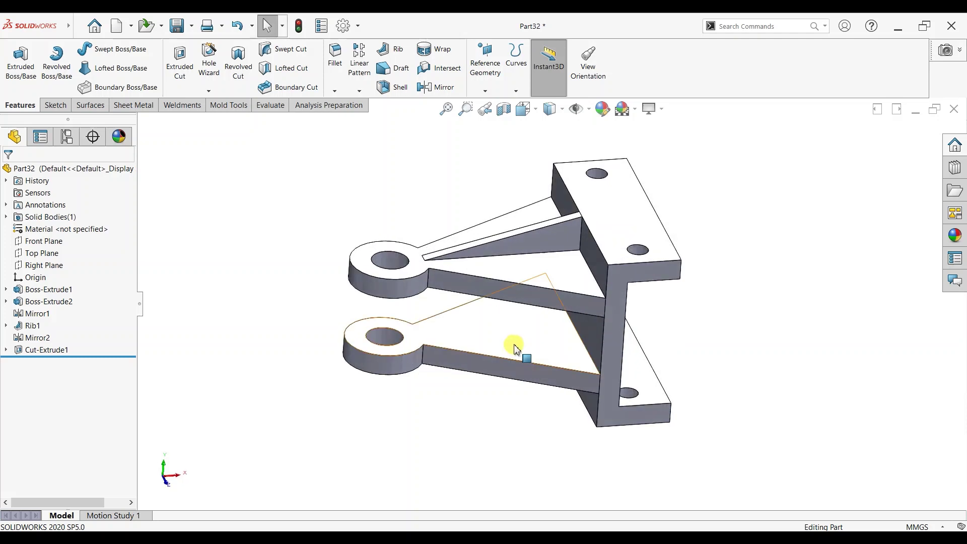
Sketch a circle on the upper lug face matching the lug's outer edge.
left_click(361, 263)
left_click(401, 228)
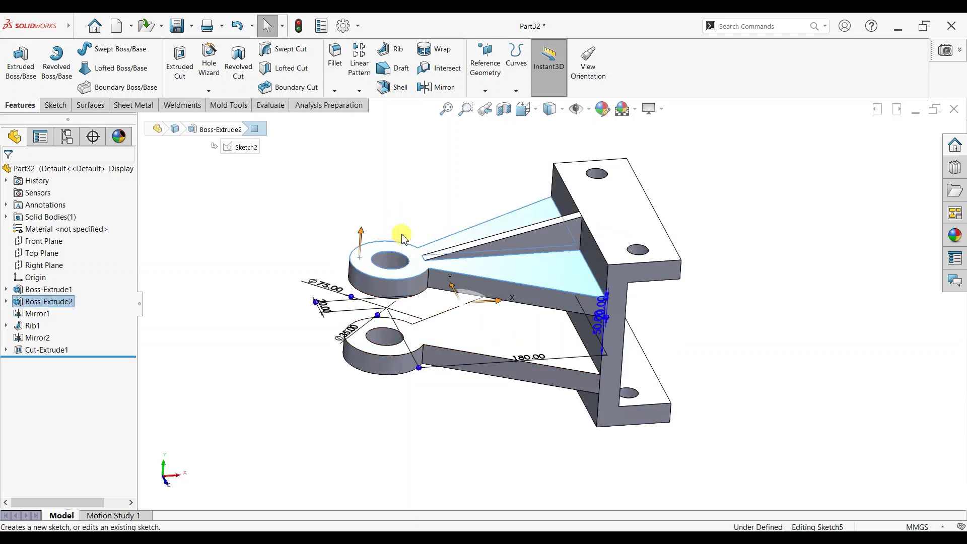
key("ctrl+8")
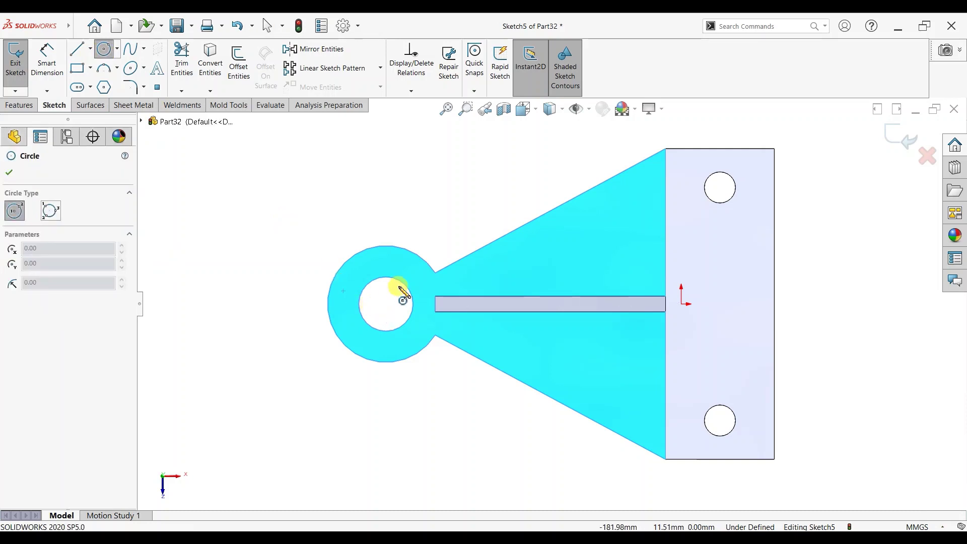
left_click(386, 304)
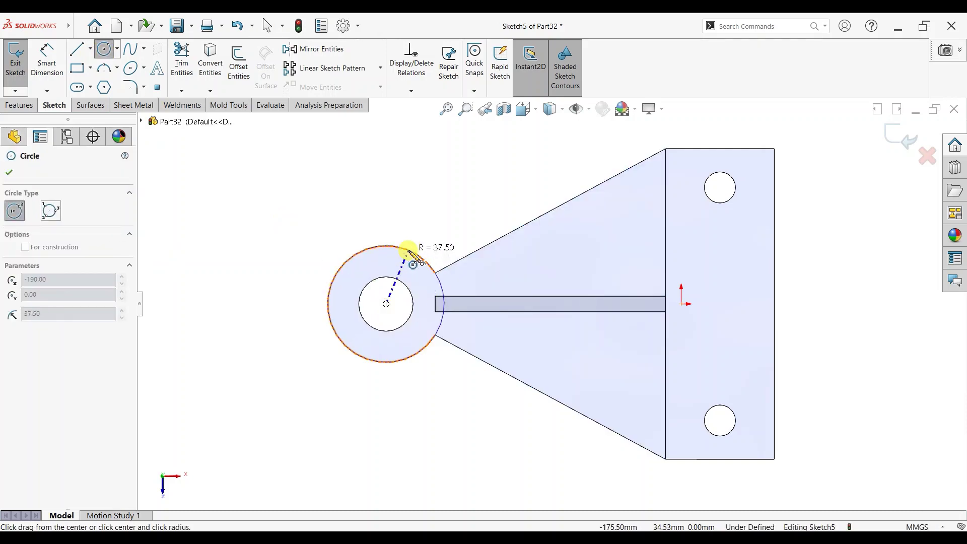
left_click(409, 250)
left_click(8, 173)
left_click(17, 105)
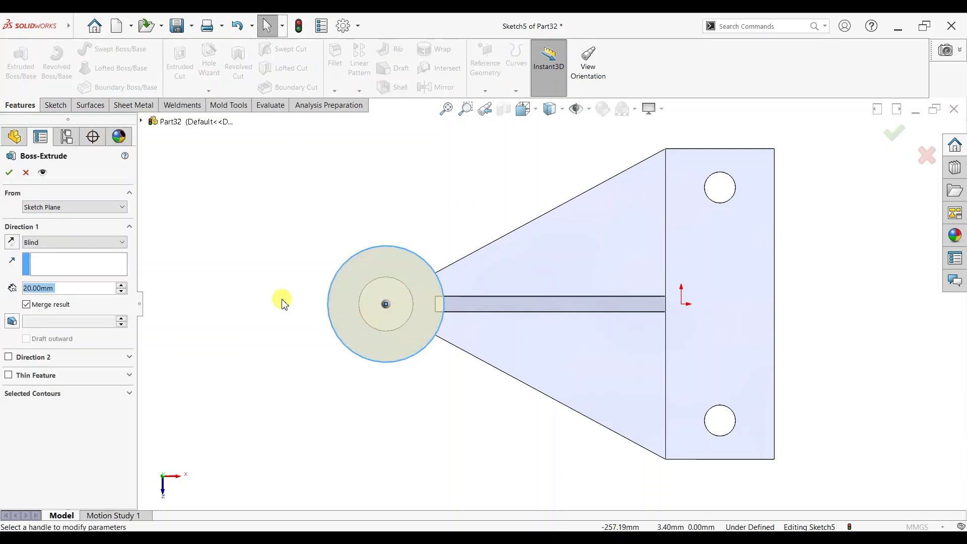
left_click(25, 174)
Add a 17.5 mm radius inner circle at the boss centre to form a ring sketch.
left_click(54, 106)
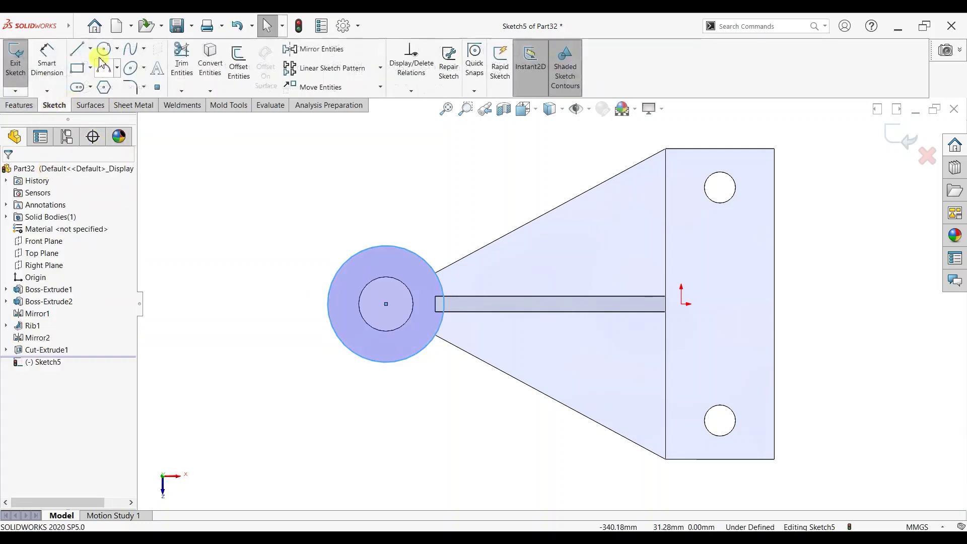
left_click(386, 304)
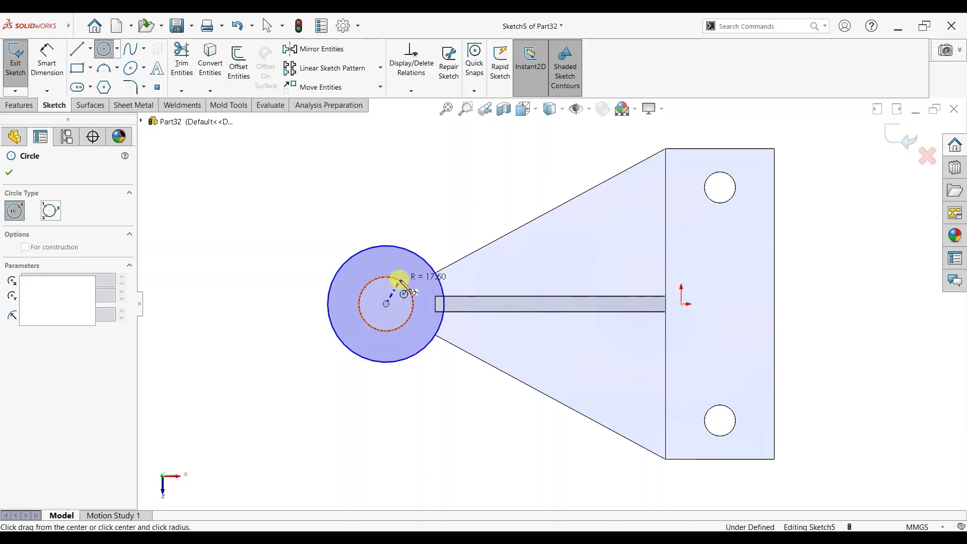
left_click(398, 278)
left_click(9, 174)
left_click(19, 105)
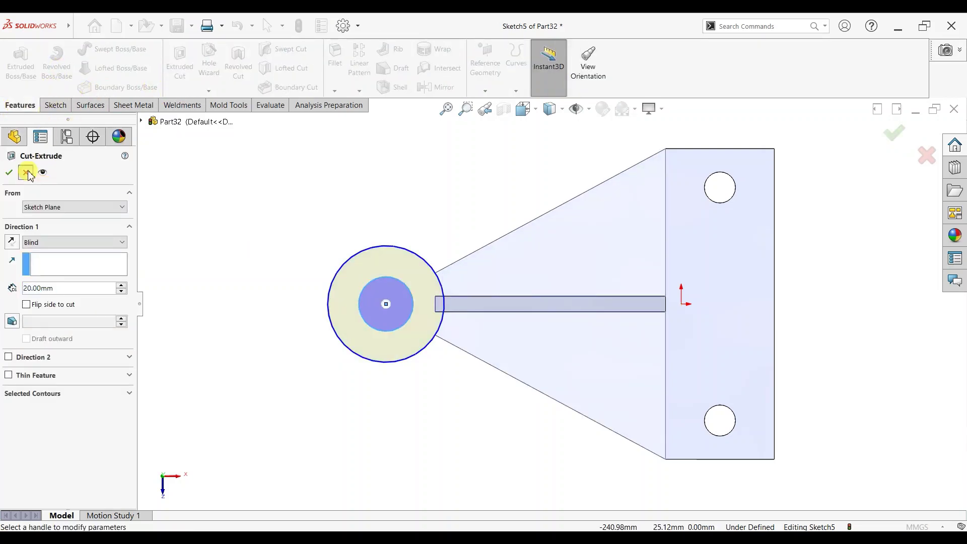
left_click(27, 173)
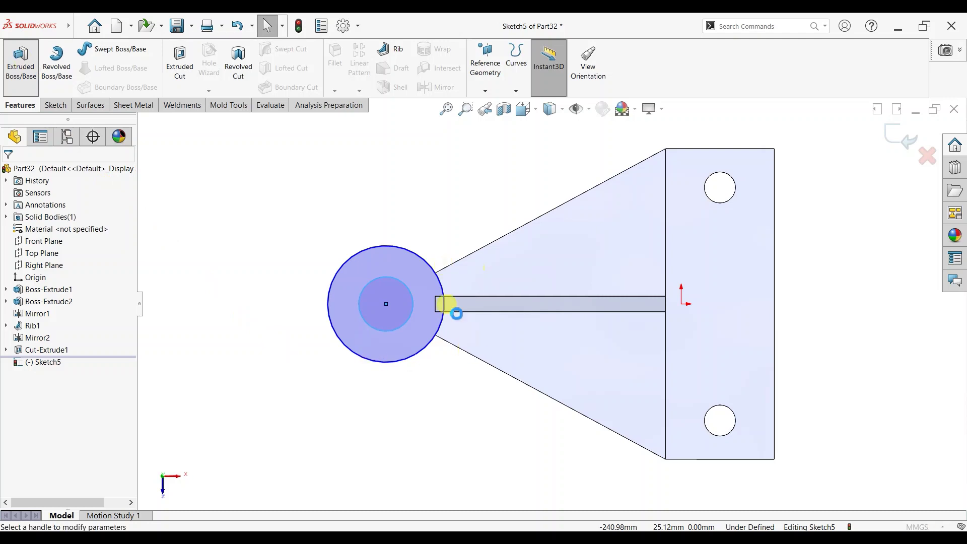
Extrude the ring Up To Surface at the lower boss face as Boss-Extrude3.
left_click(21, 243)
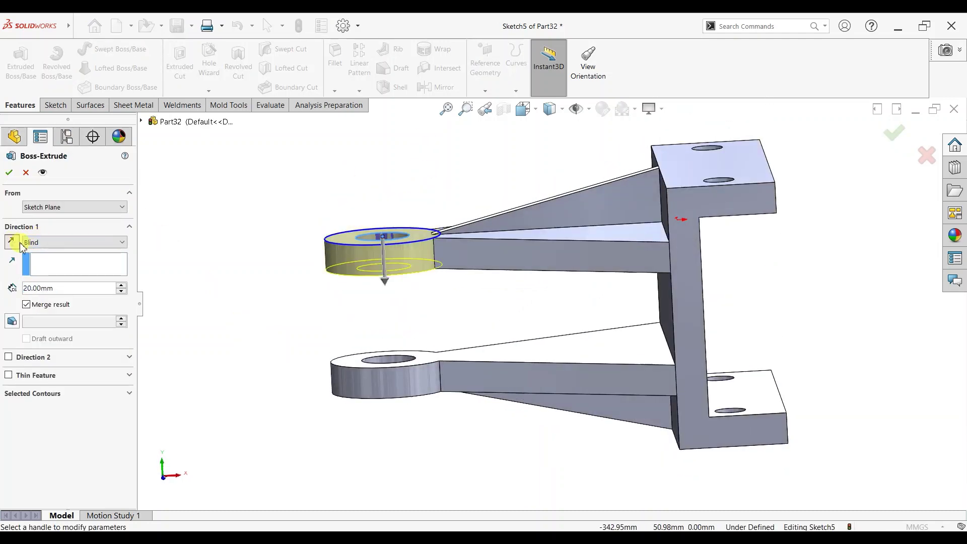
left_click(50, 283)
middle_click_drag(384, 357, 435, 349)
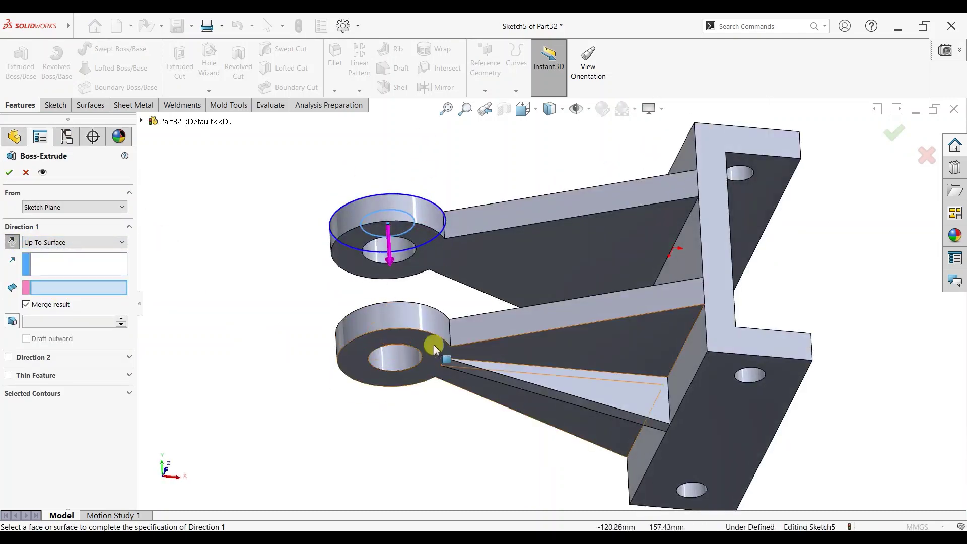
left_click(435, 349)
left_click(9, 172)
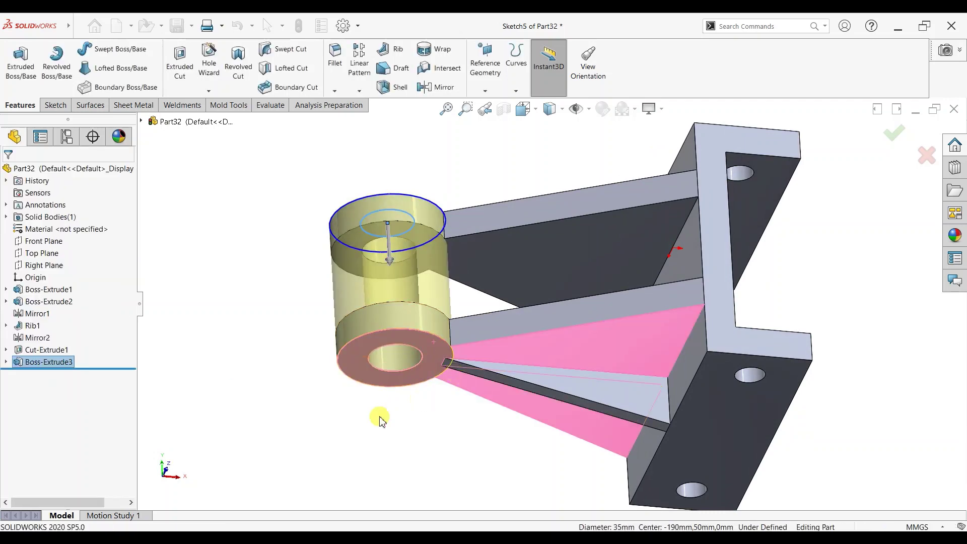
mouse_move(452, 255)
middle_mouse_down()
mouse_move(486, 211)
mouse_move(416, 300)
mouse_move(492, 287)
mouse_move(524, 361)
mouse_move(469, 300)
middle_mouse_up()
key("Escape")
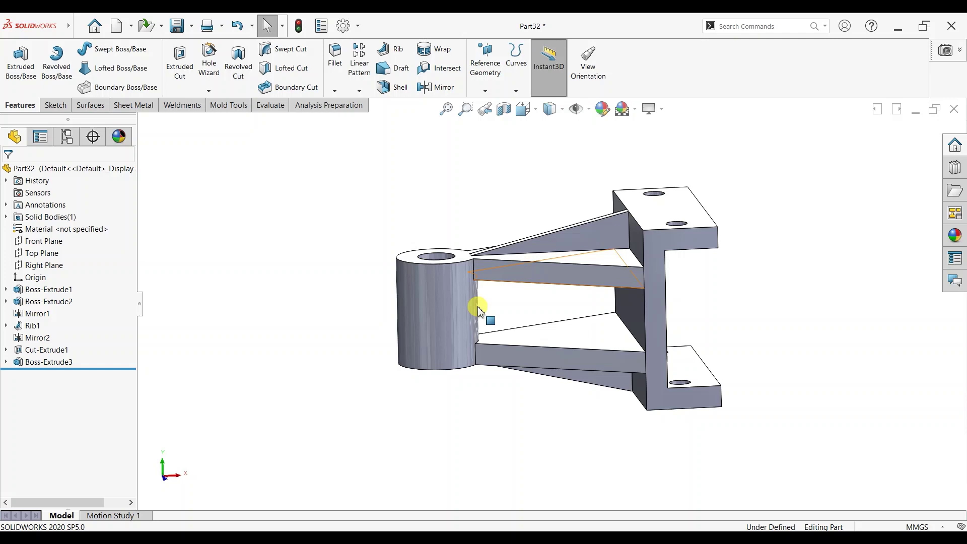
Sketch a circle concentric with the bore on the boss top and dimension it Ø50.
mouse_move(810, 265)
middle_mouse_down()
mouse_move(741, 272)
mouse_move(796, 265)
mouse_move(423, 199)
middle_mouse_up()
left_click(427, 273)
left_click(475, 235)
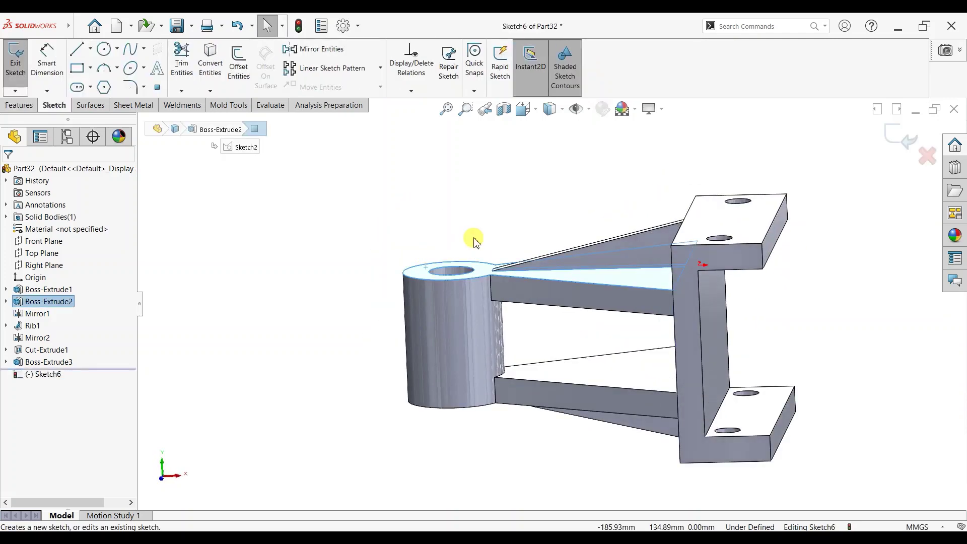
key("ctrl+8")
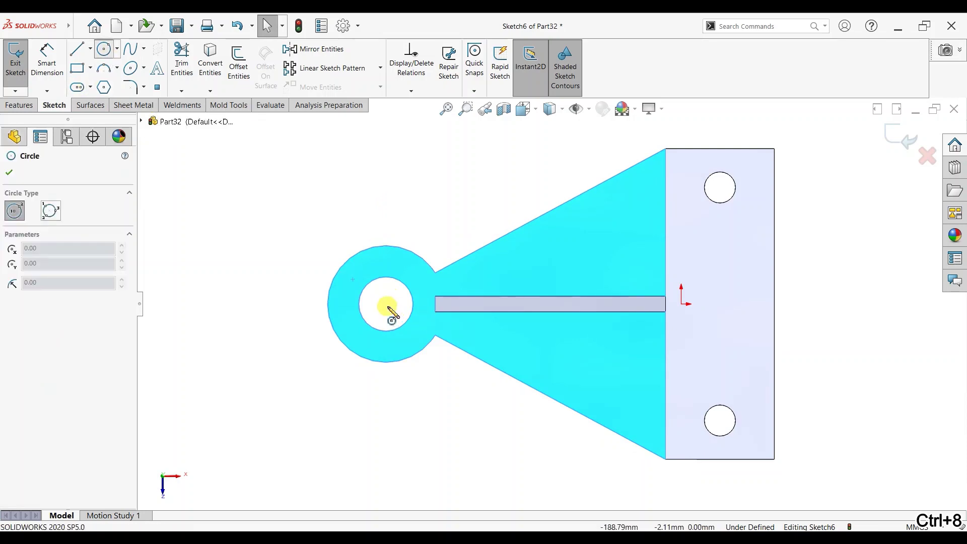
left_click(386, 305)
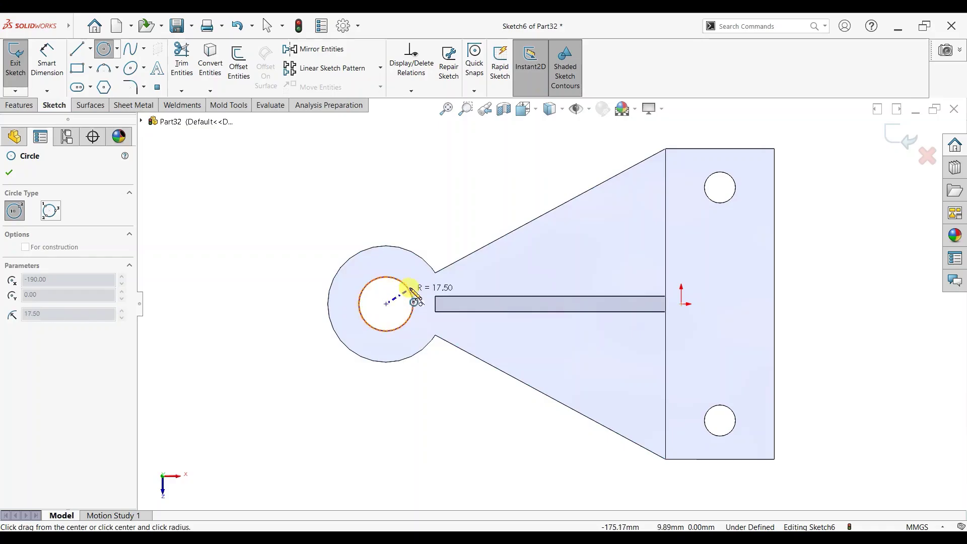
left_click(416, 285)
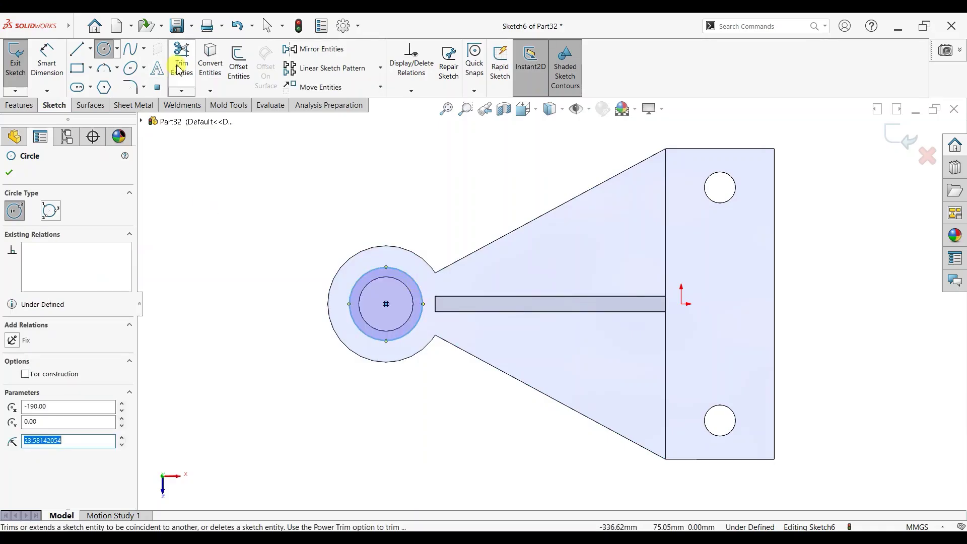
key("Escape")
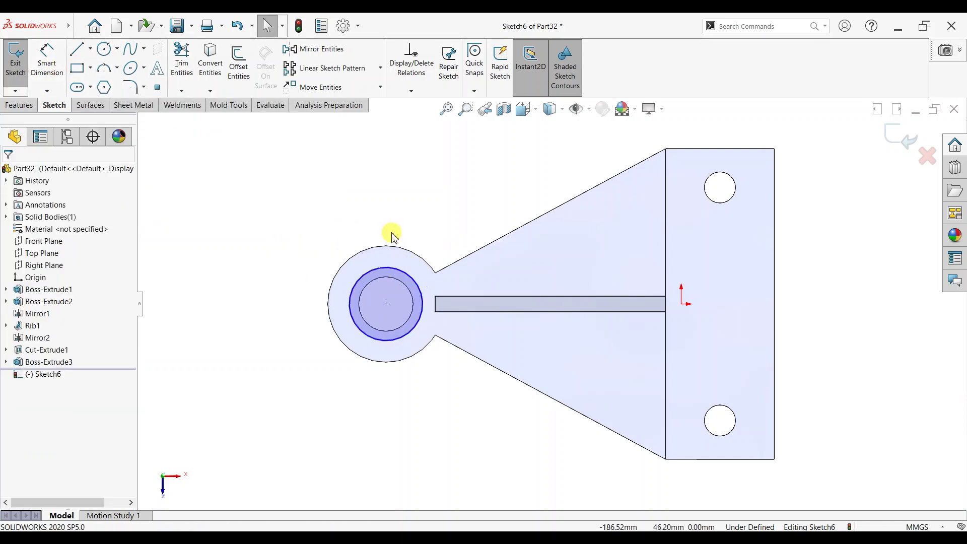
left_click(54, 57)
left_click(388, 232)
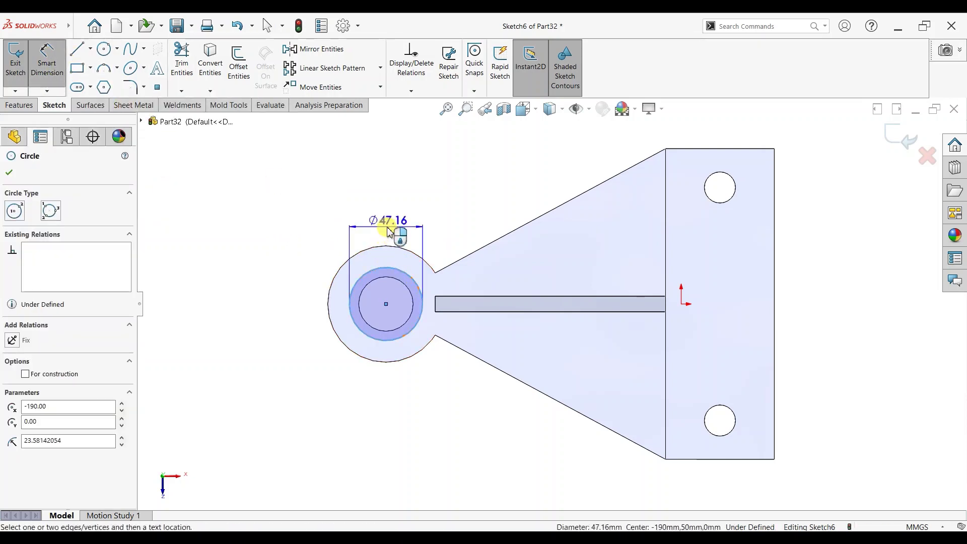
left_click(388, 232)
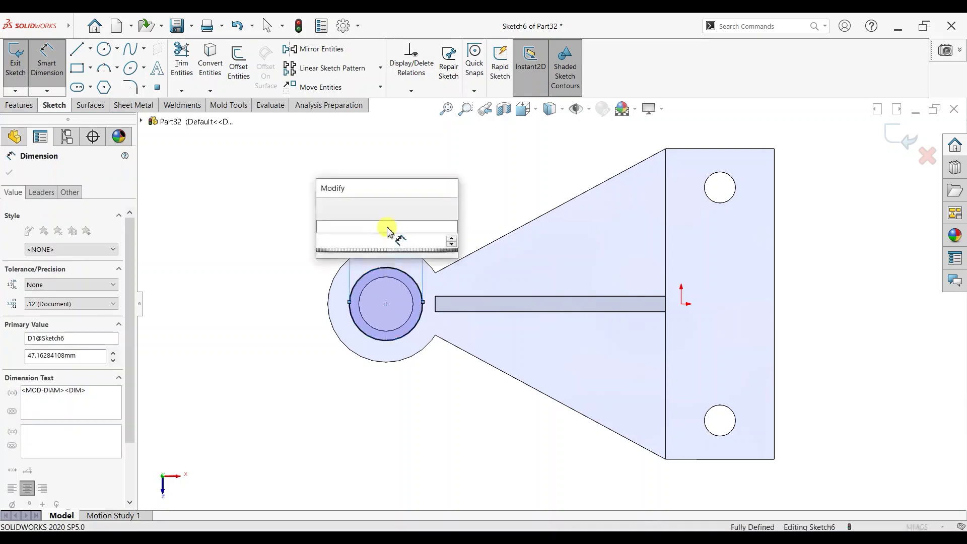
type("50")
key("Return")
Extrude-cut the Ø50 circle Blind 20 mm deep as Cut-Extrude2.
left_click(9, 173)
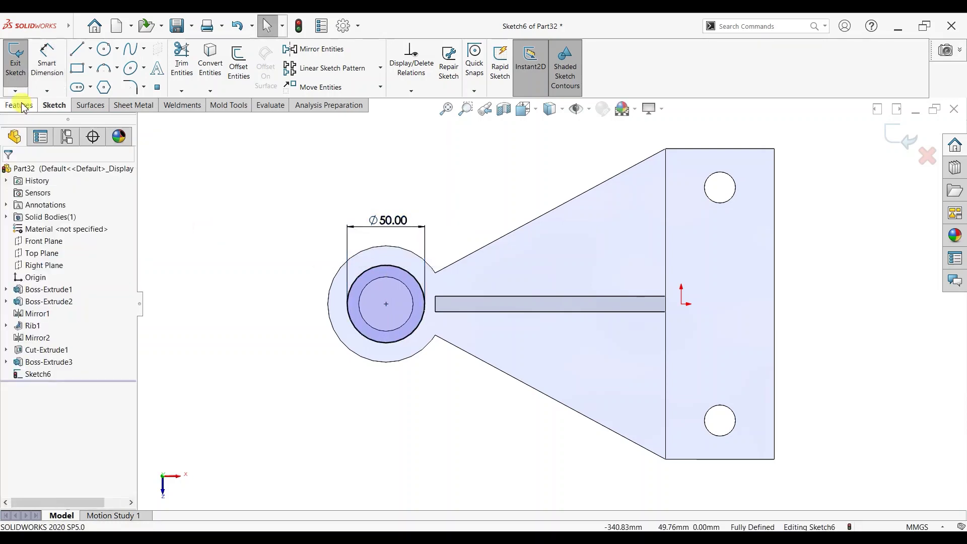
left_click(19, 105)
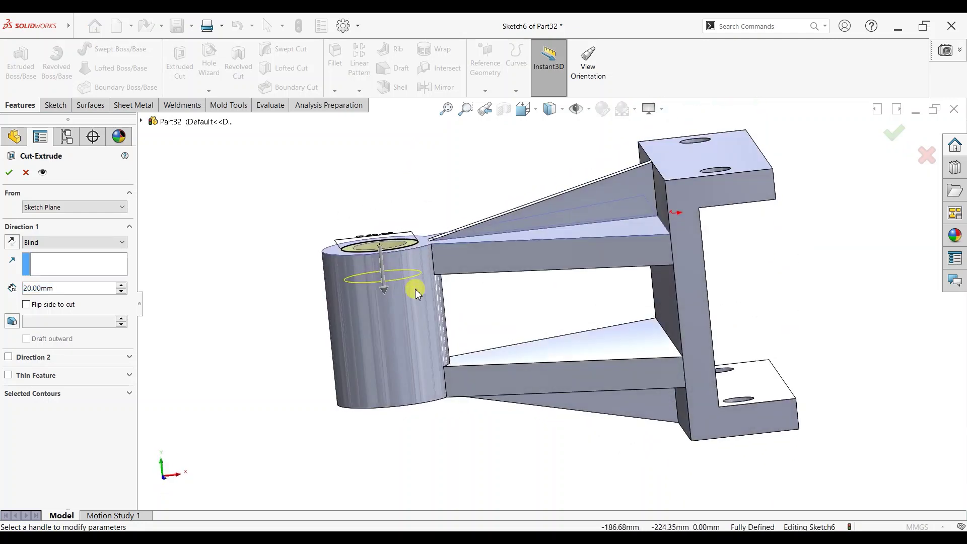
left_click(10, 174)
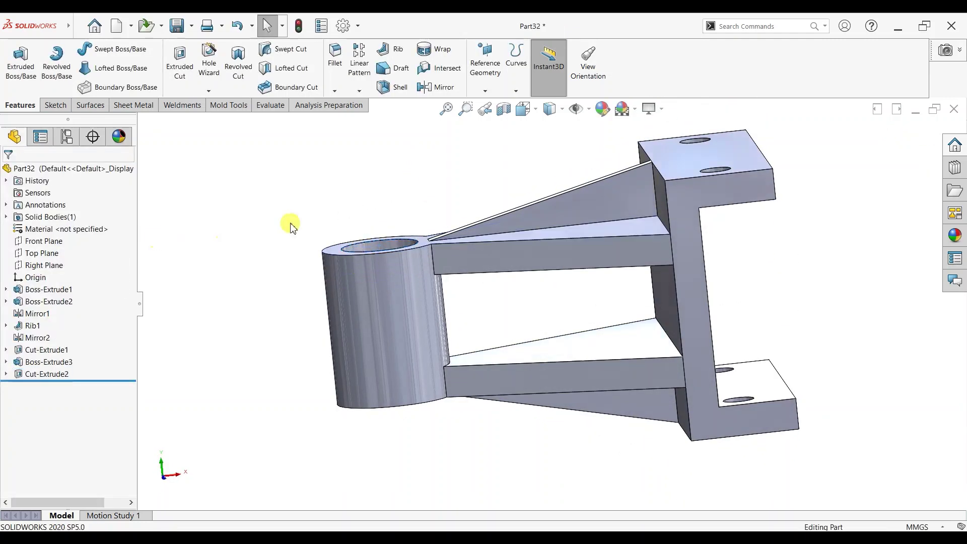
mouse_move(353, 185)
middle_mouse_down()
mouse_move(380, 221)
mouse_move(371, 270)
mouse_move(408, 168)
middle_mouse_up()
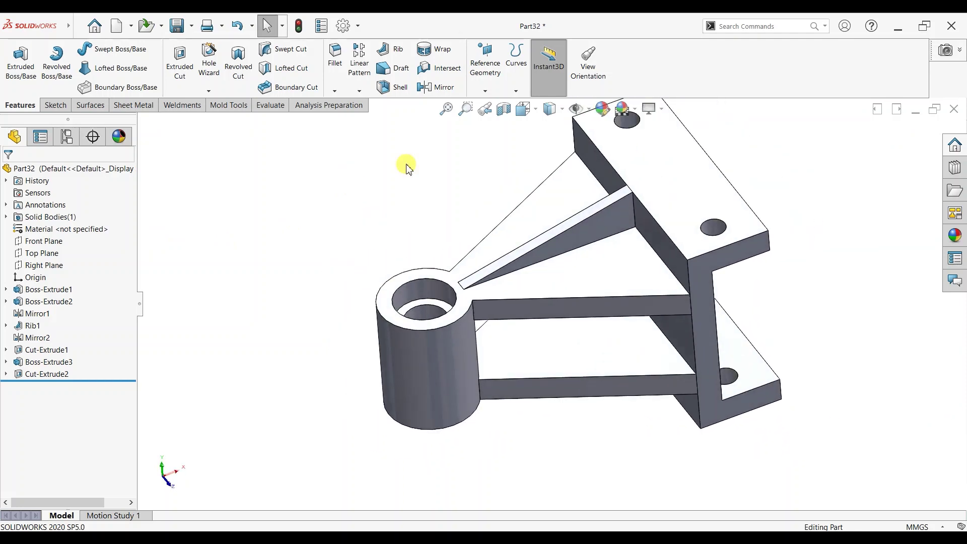
Mirror Cut-Extrude2 across the Top Plane as Mirror3 to counterbore the hub underside.
left_click(42, 253)
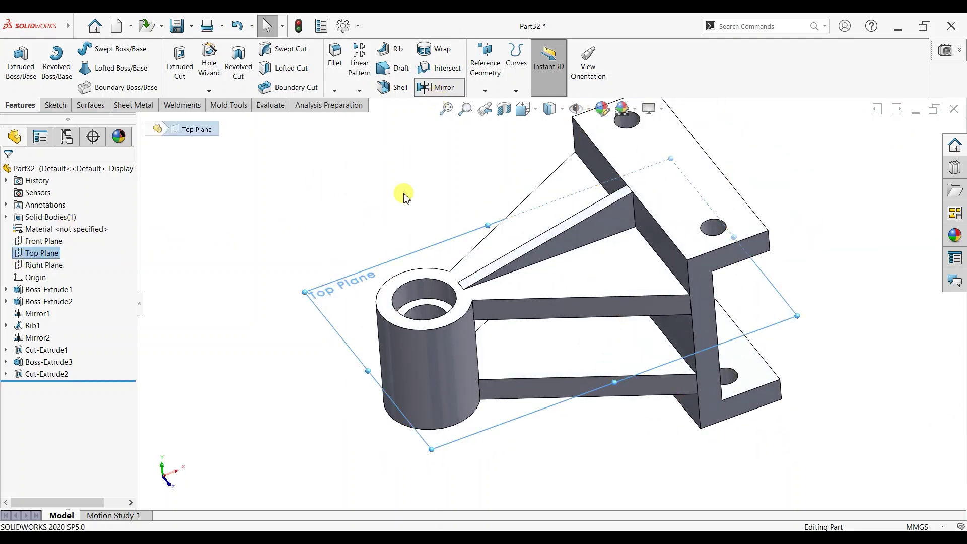
left_click(142, 122)
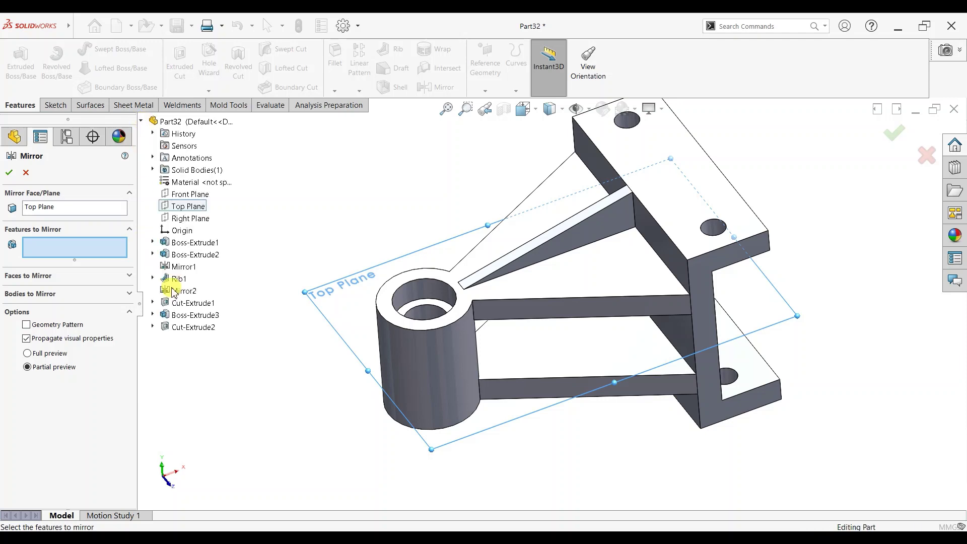
left_click(176, 328)
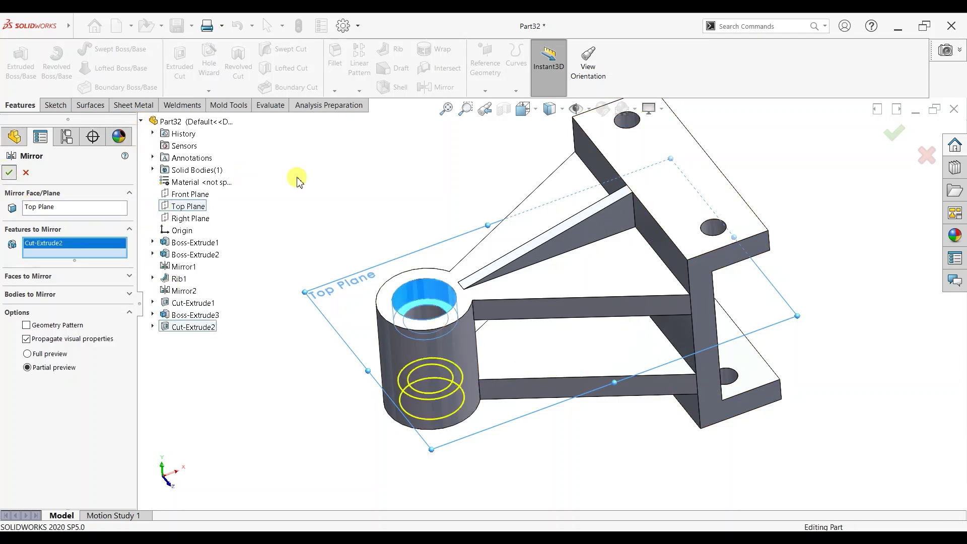
key("Return")
scroll(836, 233, "up", 3)
mouse_move(836, 234)
middle_mouse_down()
mouse_move(741, 239)
mouse_move(786, 126)
mouse_move(846, 179)
mouse_move(774, 252)
middle_mouse_up()
key("space")
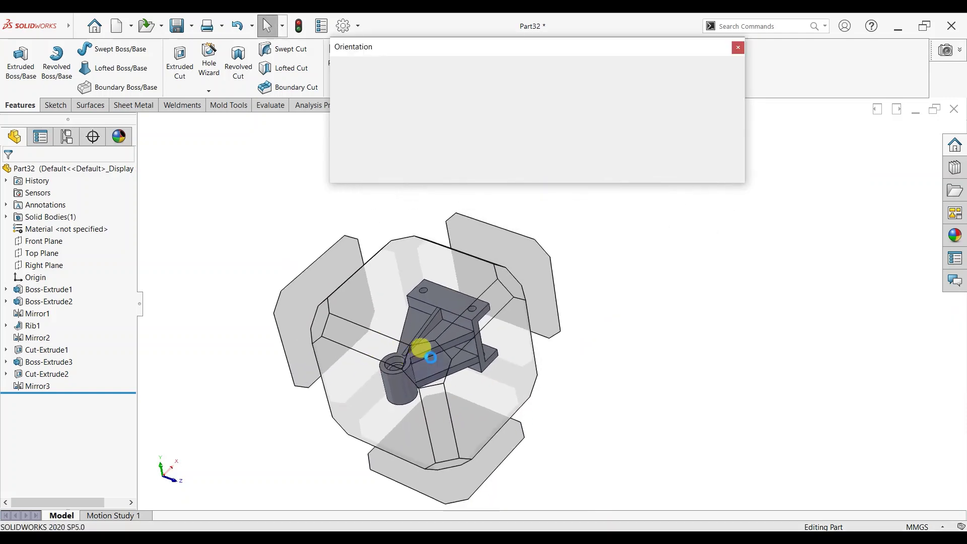
View the bracket isometric, toggle a section view on and off, then play Motion Study 1.
left_click(424, 371)
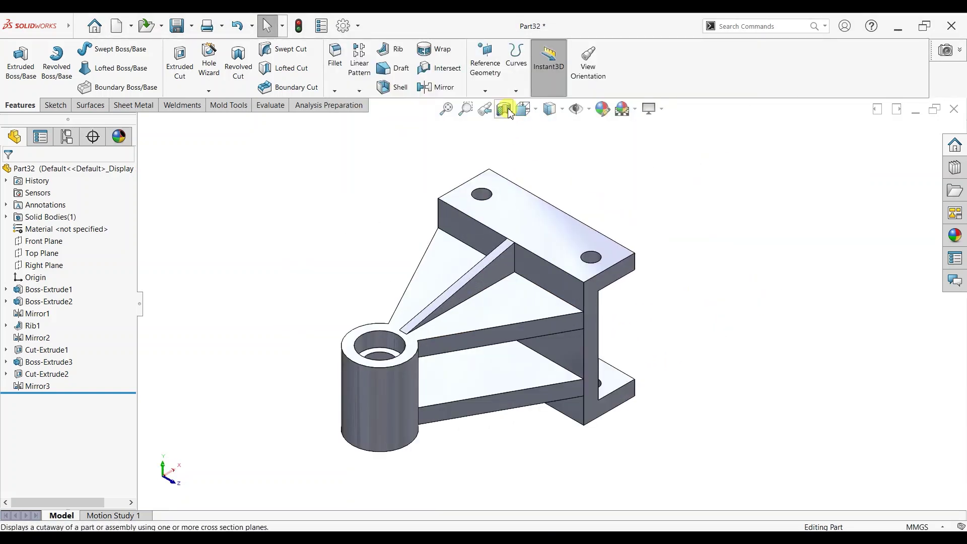
key("ctrl+shift+s")
key("Return")
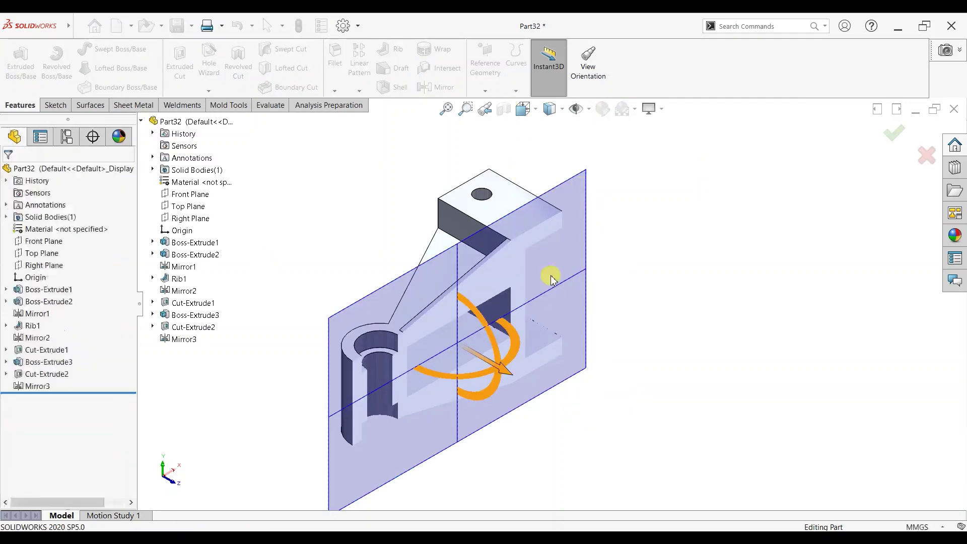
mouse_move(644, 267)
middle_mouse_down()
mouse_move(547, 350)
mouse_move(501, 372)
mouse_move(622, 346)
mouse_move(592, 373)
middle_mouse_up()
left_click(502, 110)
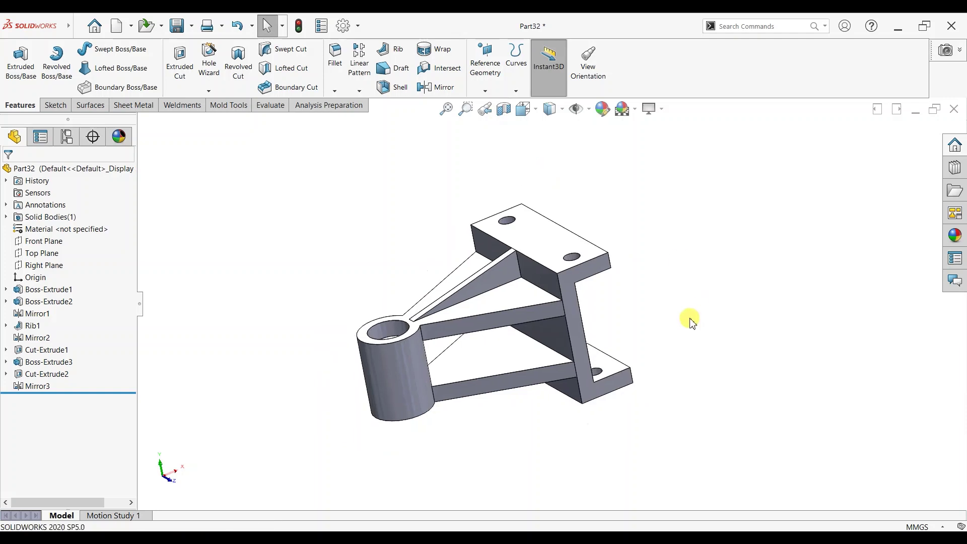
left_click(114, 516)
left_click(53, 500)
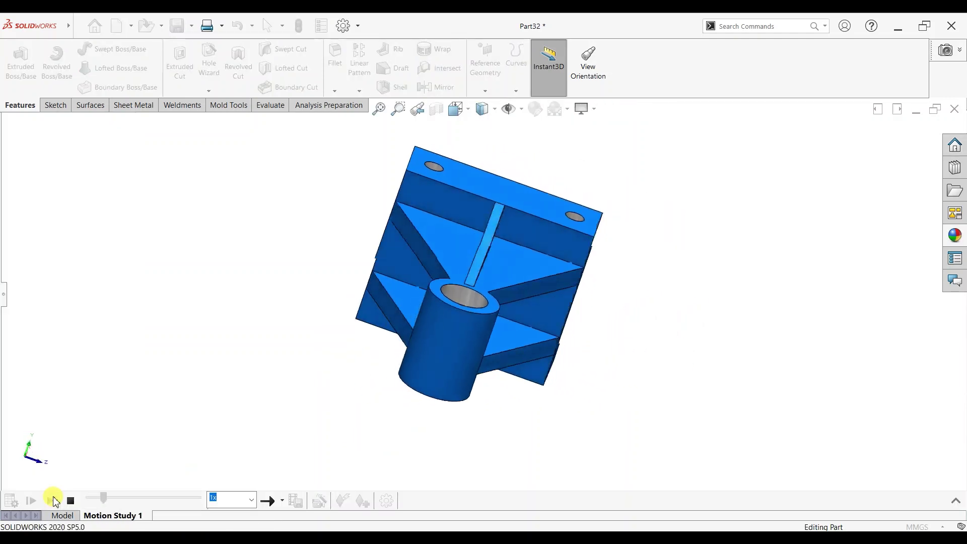